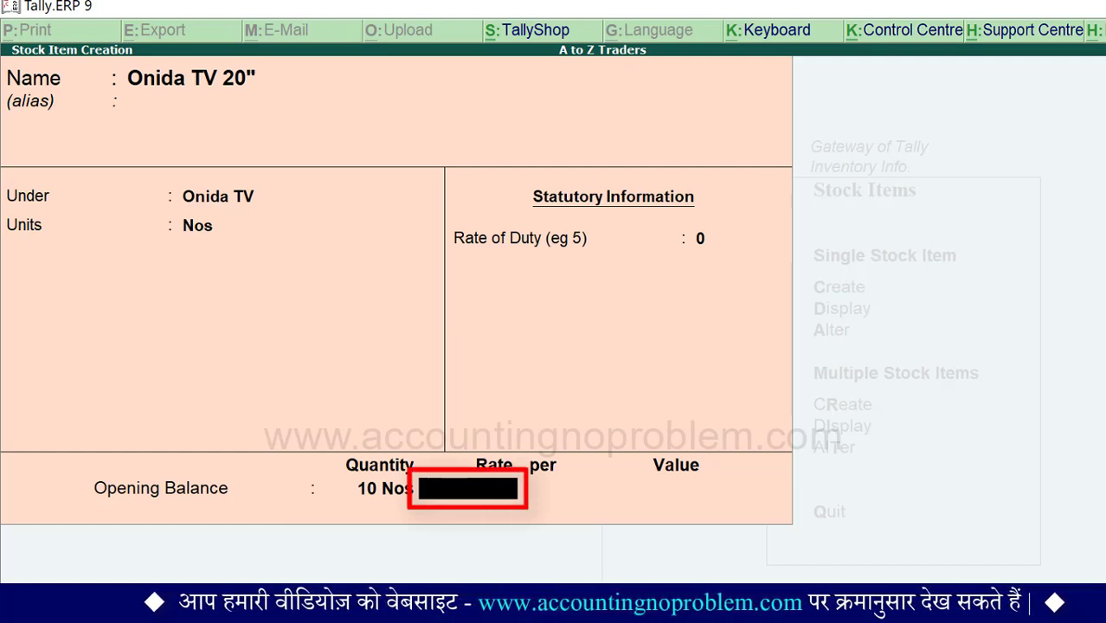
- Set the opening rate of Onida TV 20" to 15000 per Nos, save the stock item and leave single item creation
key("Return")
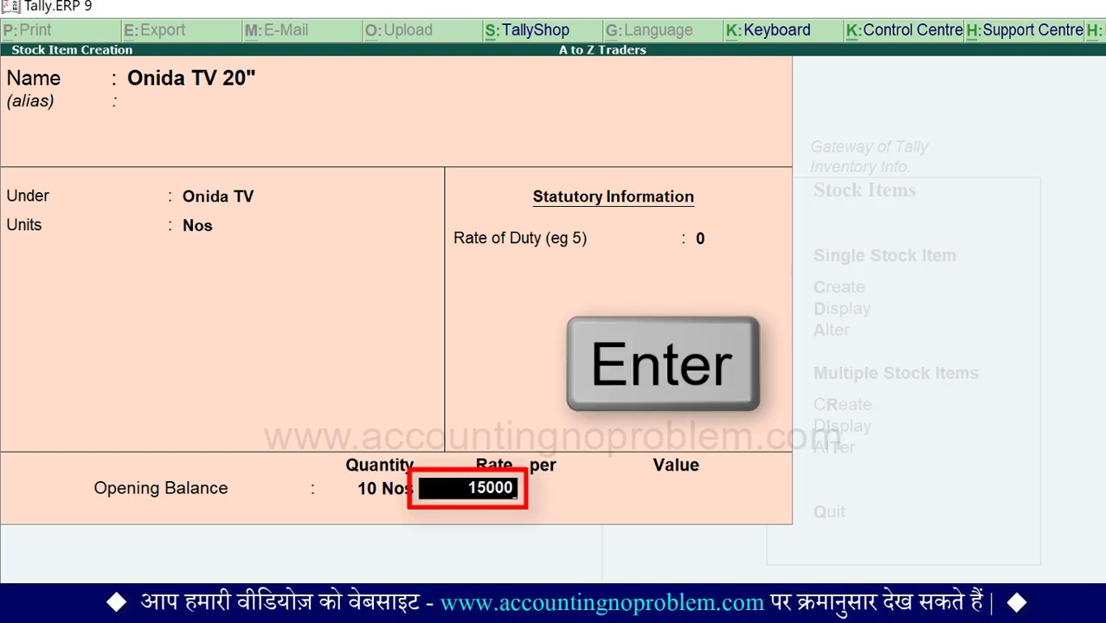
key("Return")
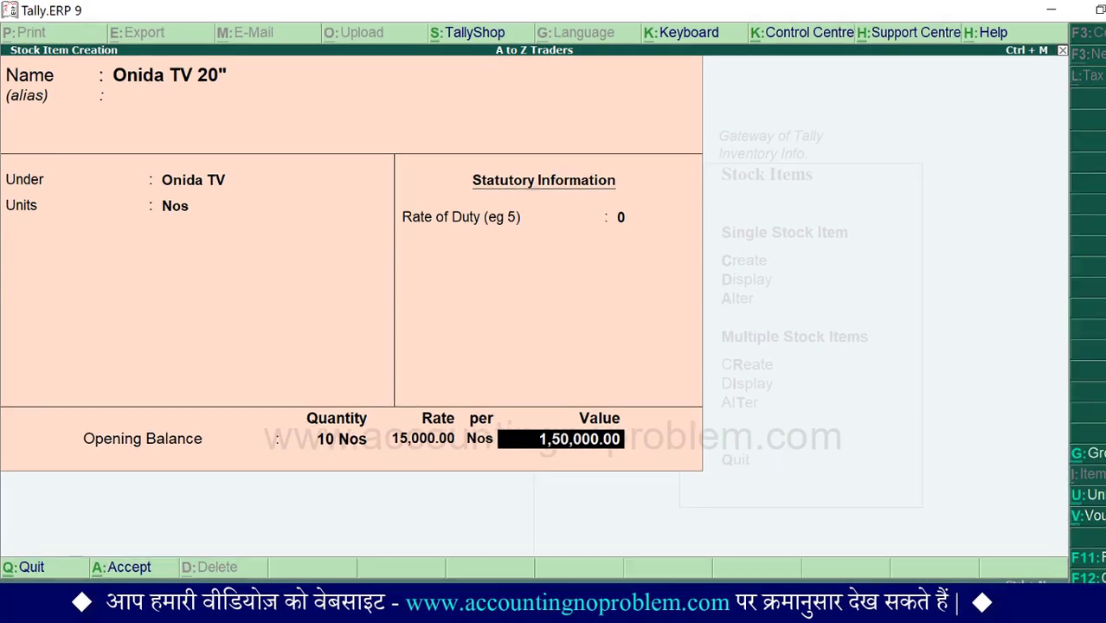
key("ctrl+a")
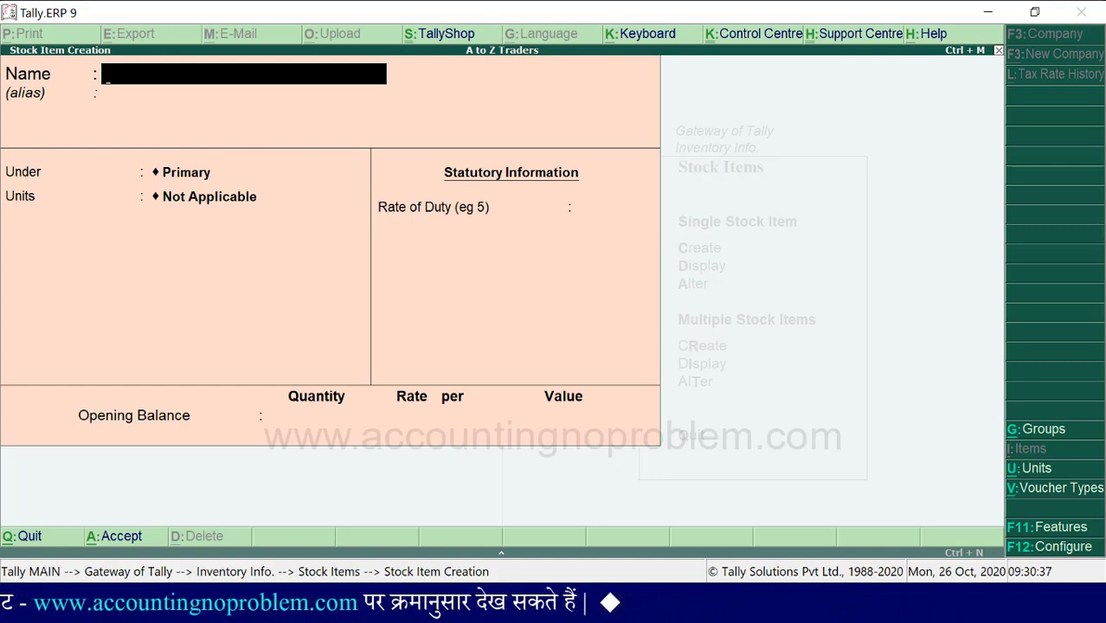
key("Escape")
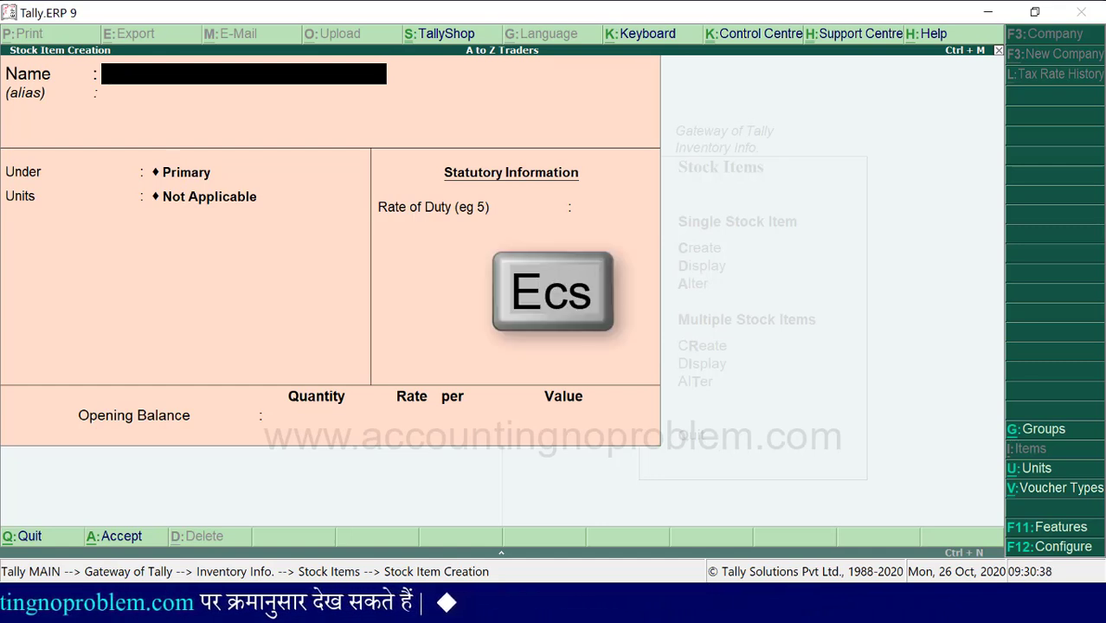
key("Escape")
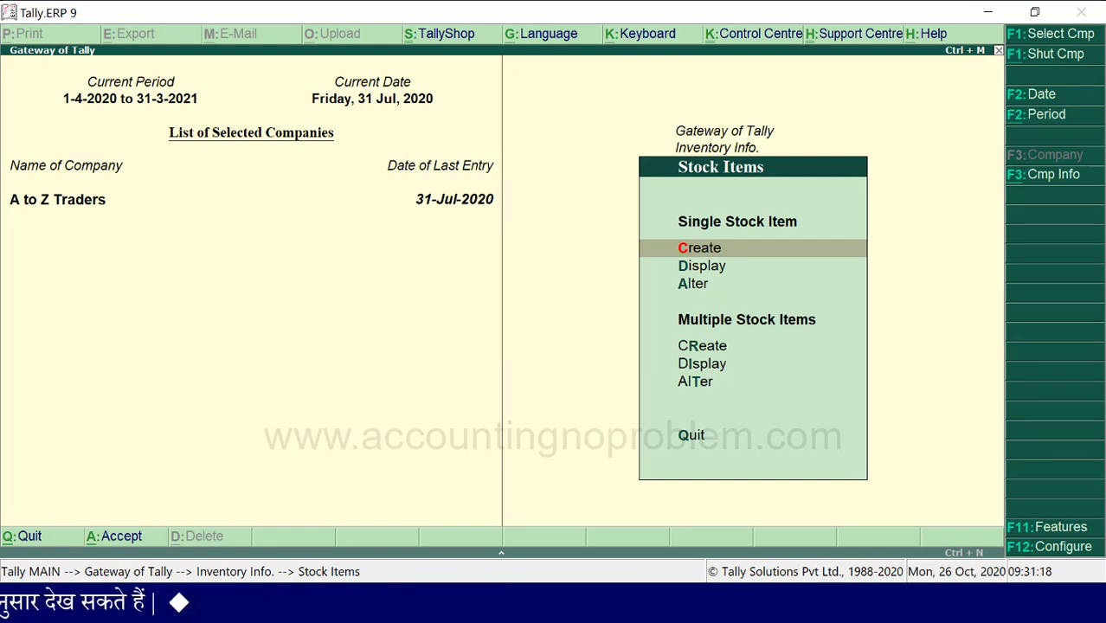
- Start creating multiple stock items under the LG TV group
key("Down")
key("Down")
key("Down")
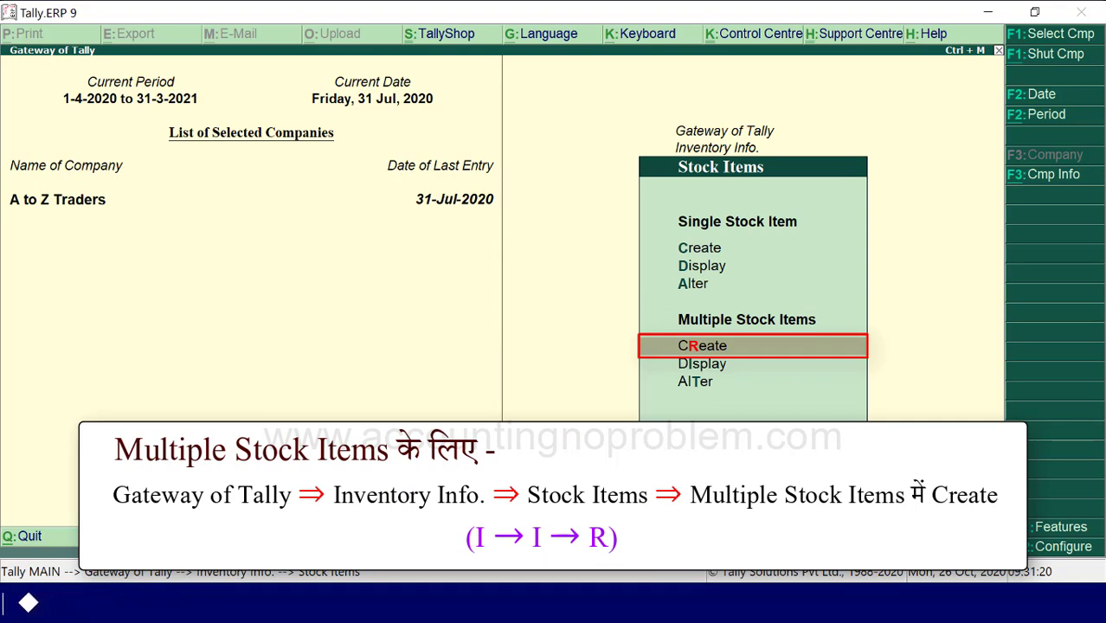
key("r")
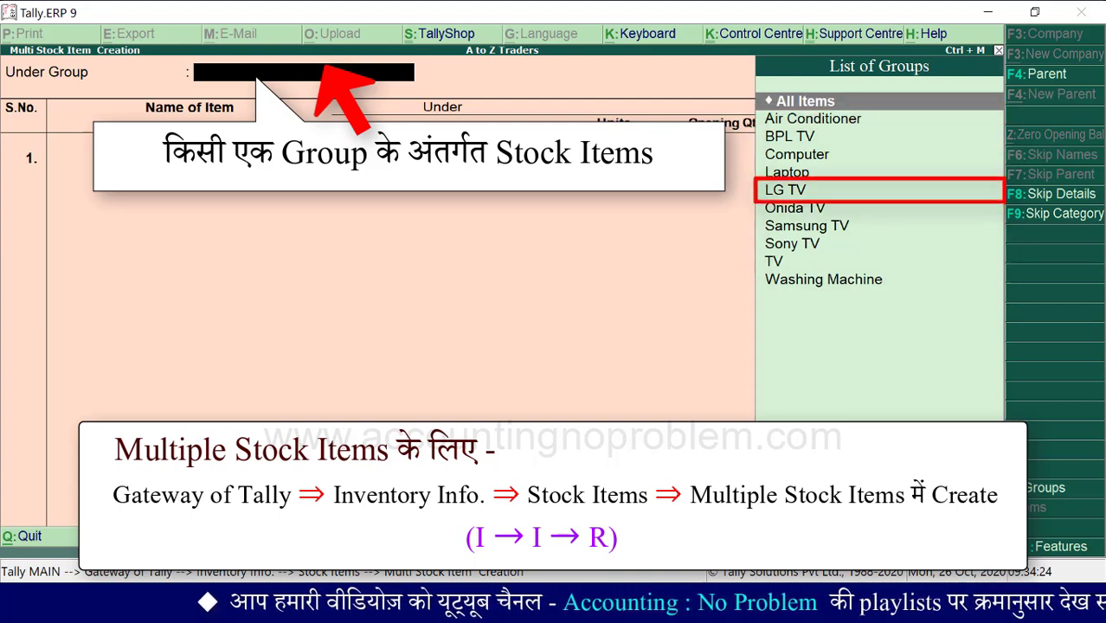
key("Down")
key("Down")
key("Down")
key("Down")
key("Down")
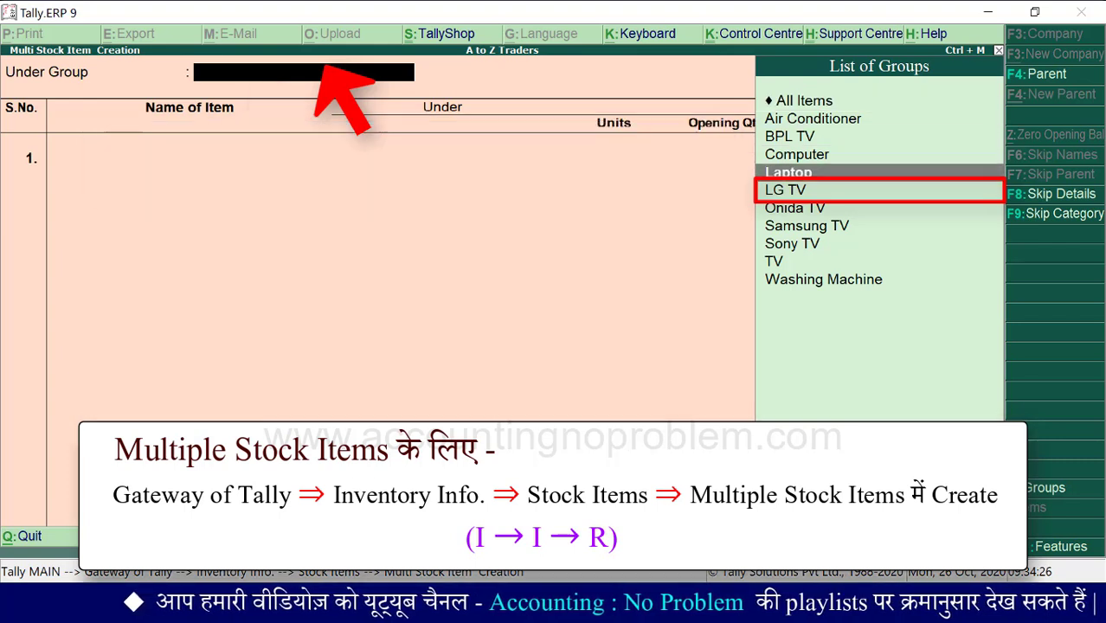
key("Return")
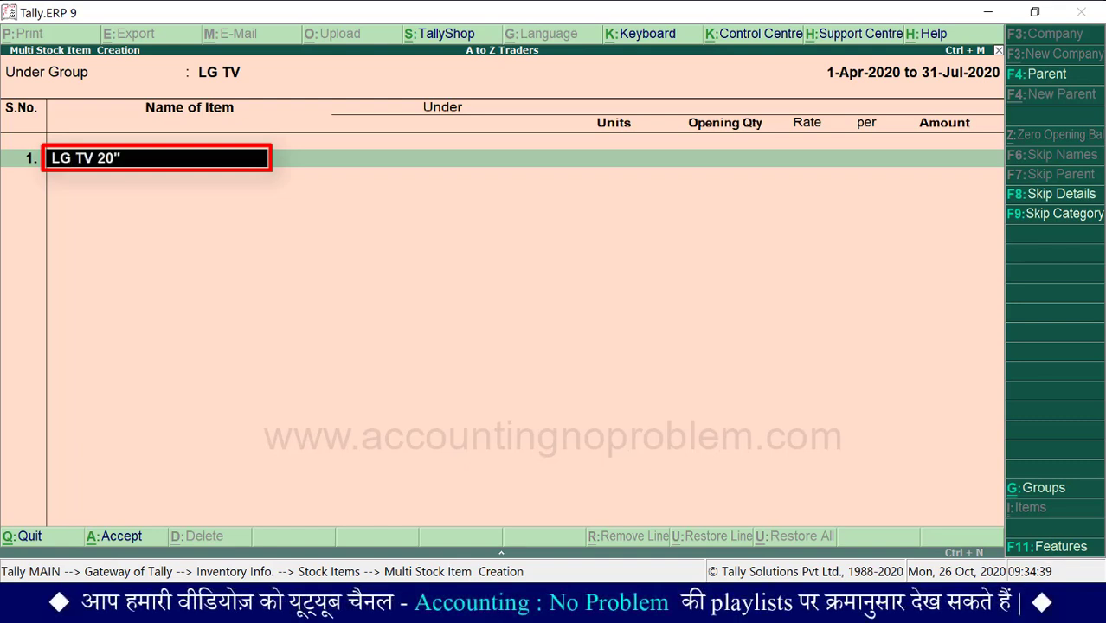
- Name the first item LG TV 20" and set its units to Nos
type("LG TV 20\"")
key("Return")
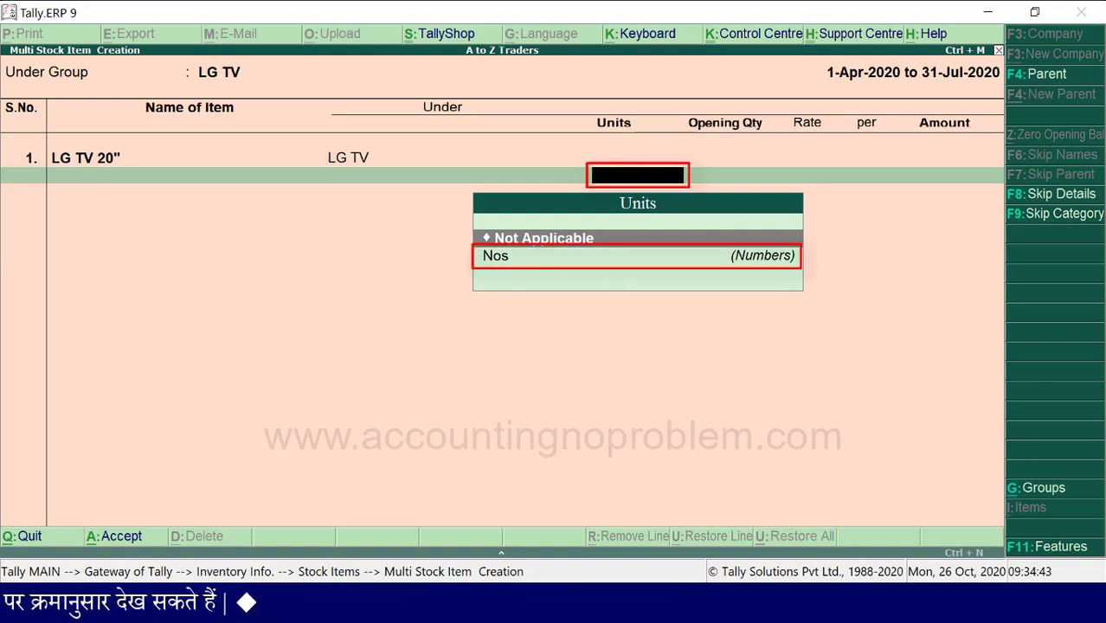
key("Down")
key("Return")
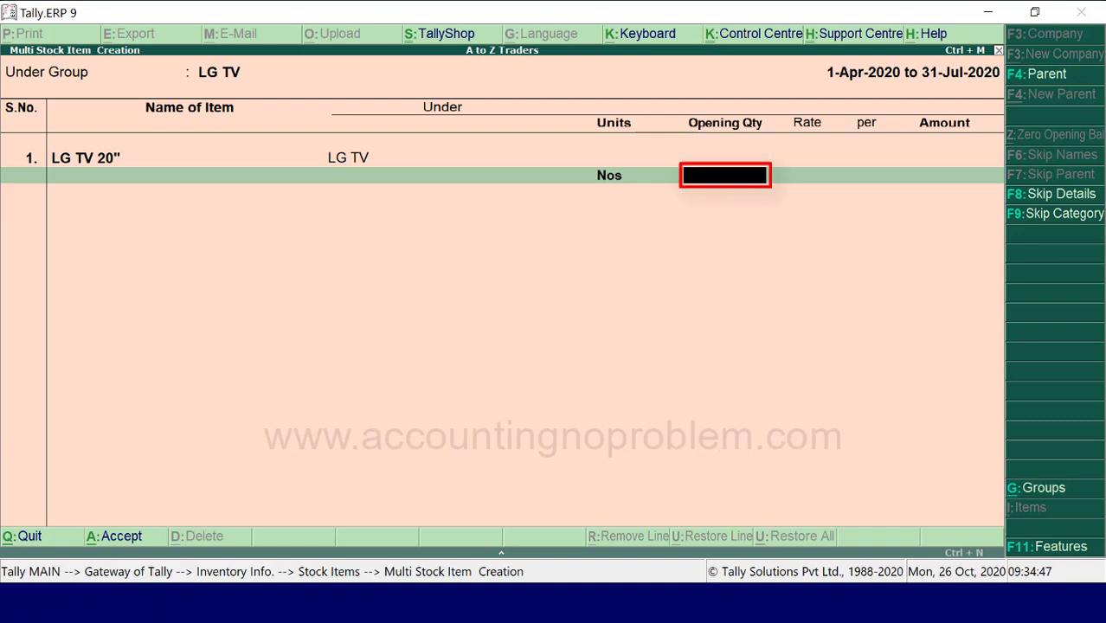
- Give LG TV 20" an opening quantity of 15 Nos at a rate of 17,000 per Nos
type("15")
key("Return")
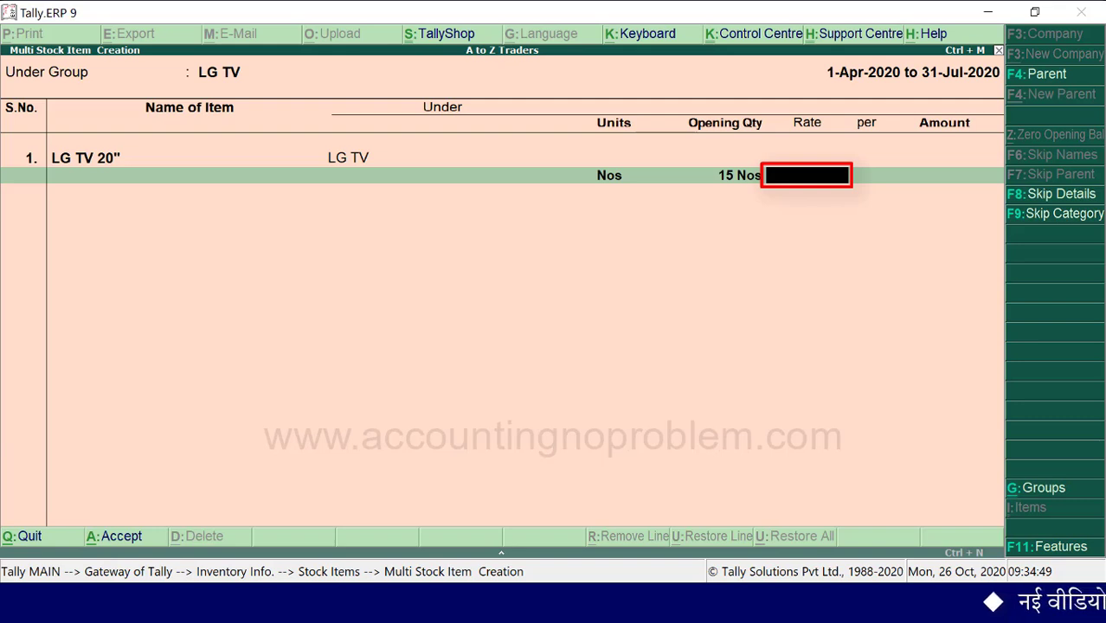
type("00")
key("Return")
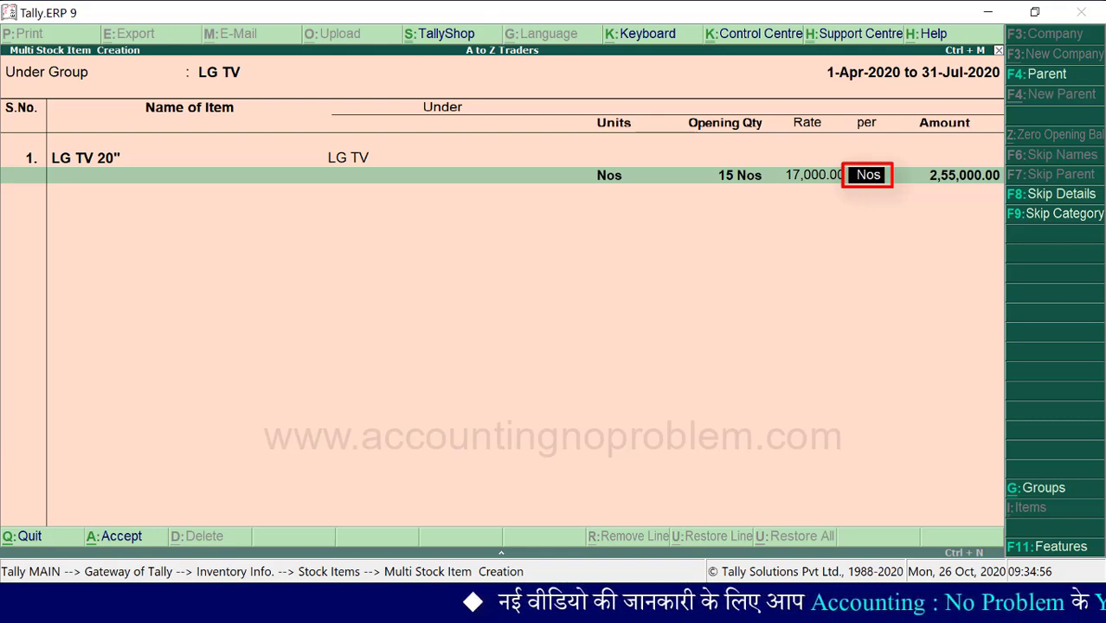
key("Return")
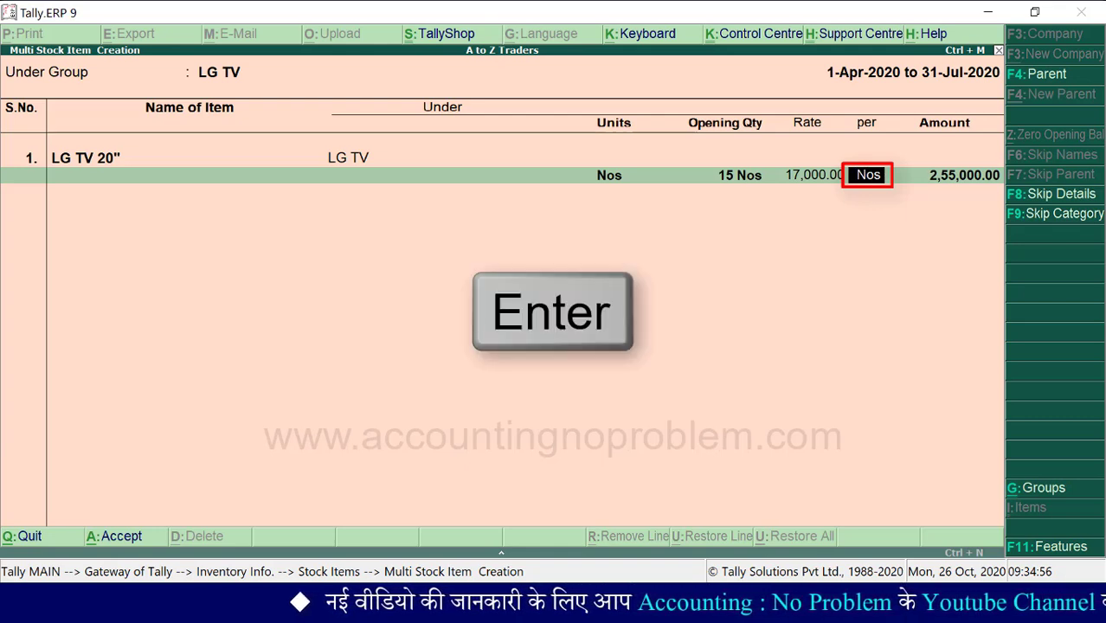
key("Return")
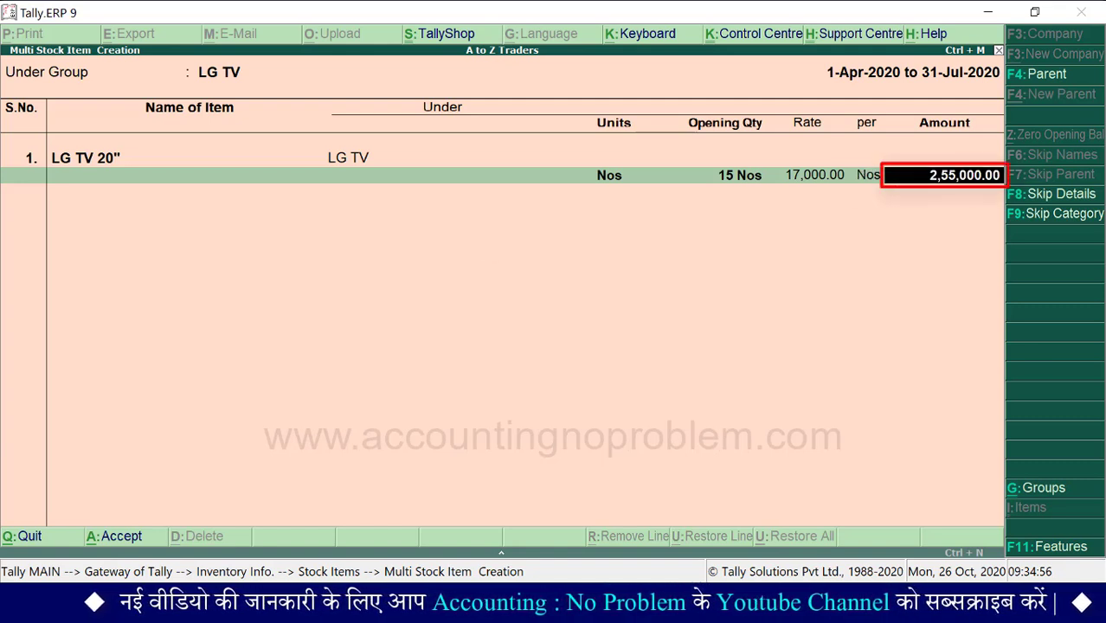
key("Return")
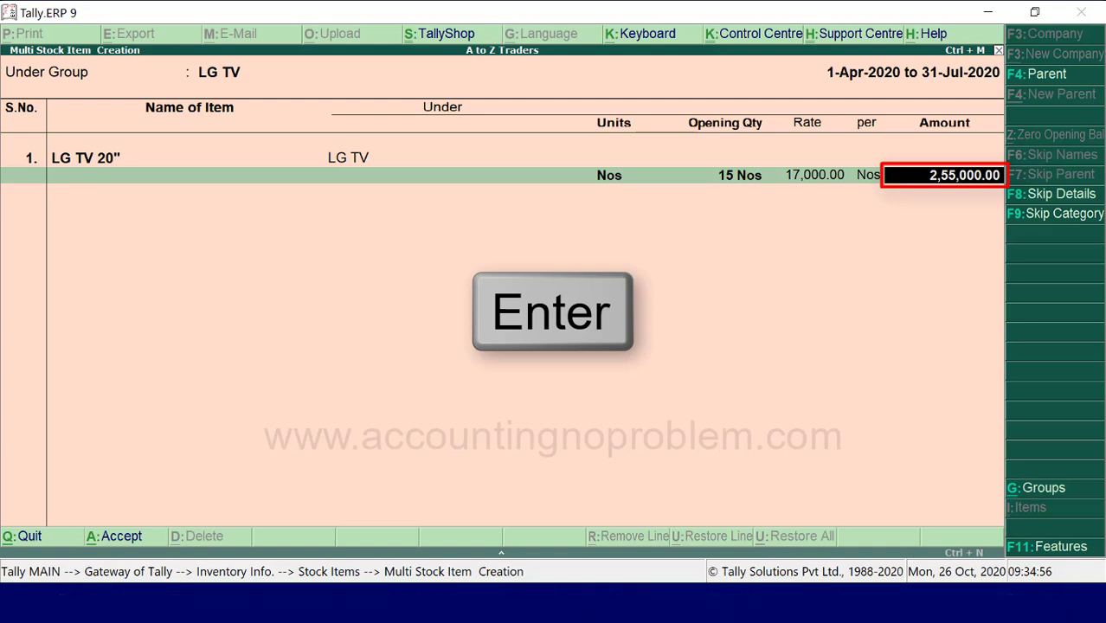
key("Return")
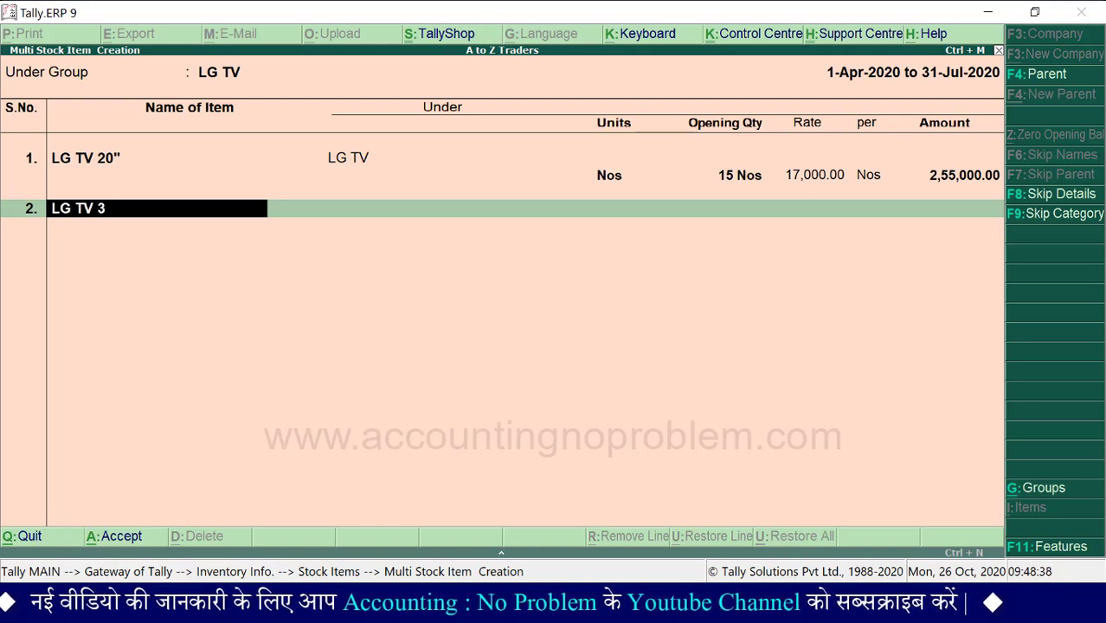
- Add LG TV 30" as the second item in Nos without an opening balance, and save the list
type("LG TV 30\"")
key("Return")
key("Return")
key("Down")
key("Return")
key("Return")
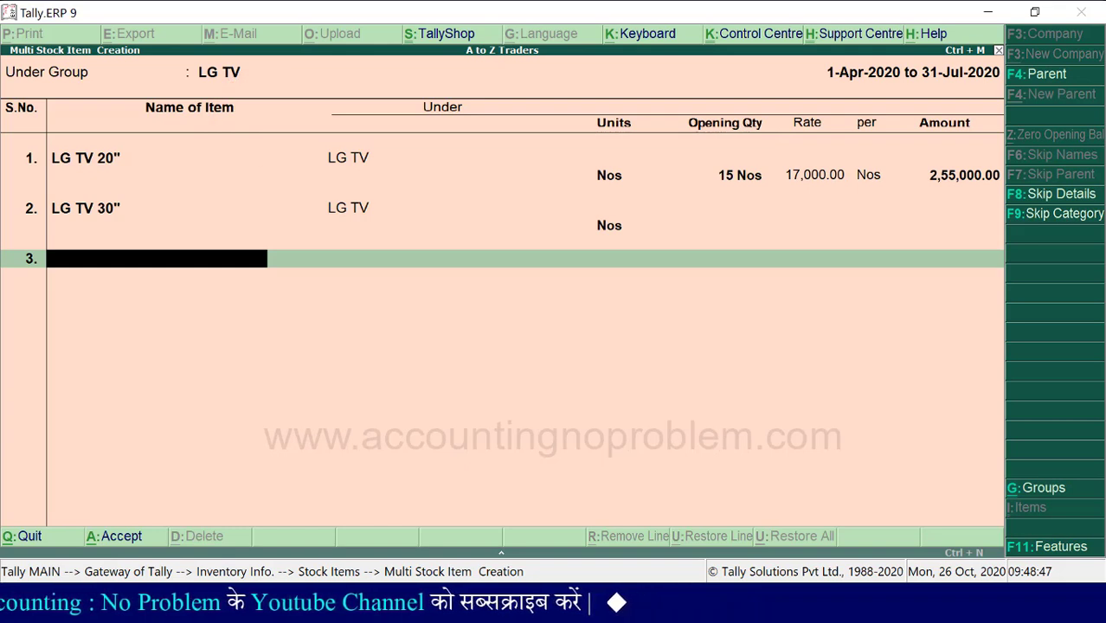
key("ctrl+a")
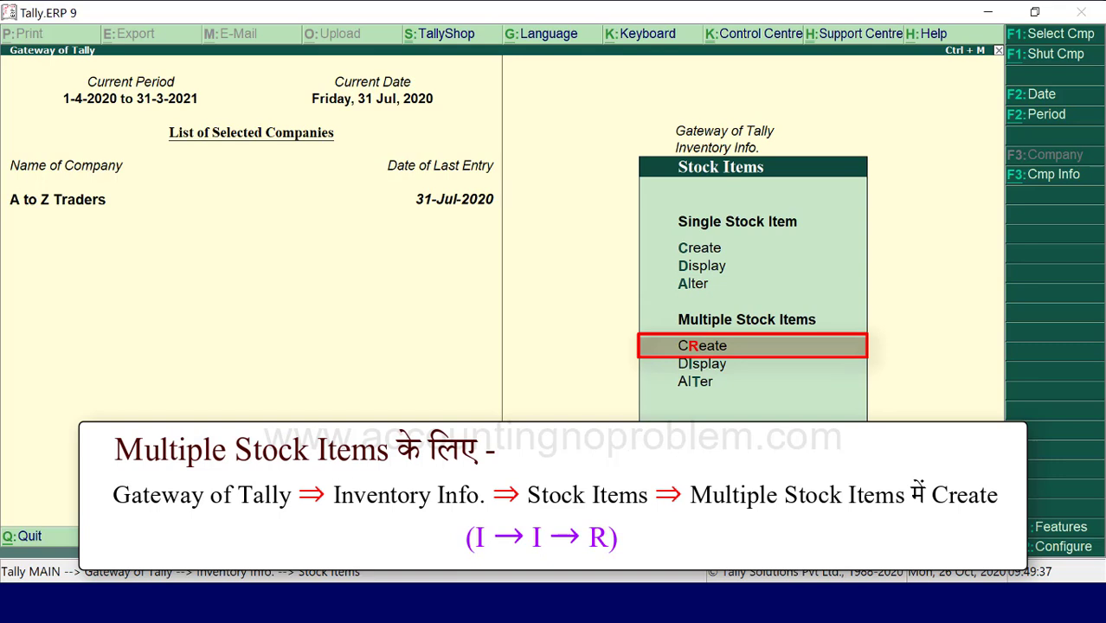
- Start another multiple item creation for All Items and add Onida TV 30" under Onida TV in Nos, without an opening quantity
key("r")
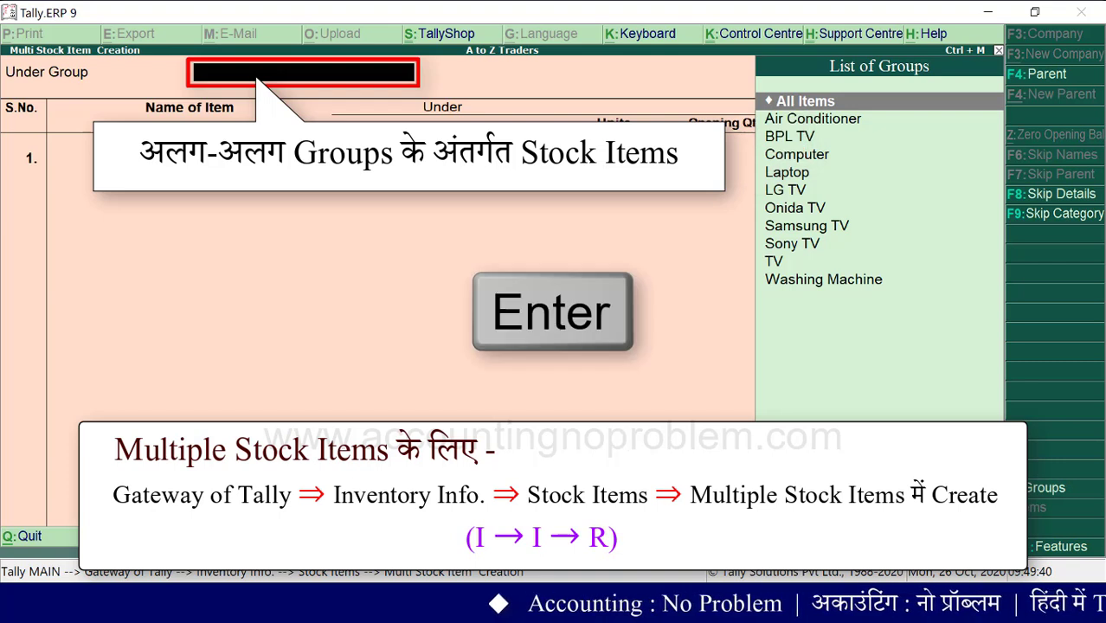
key("Return")
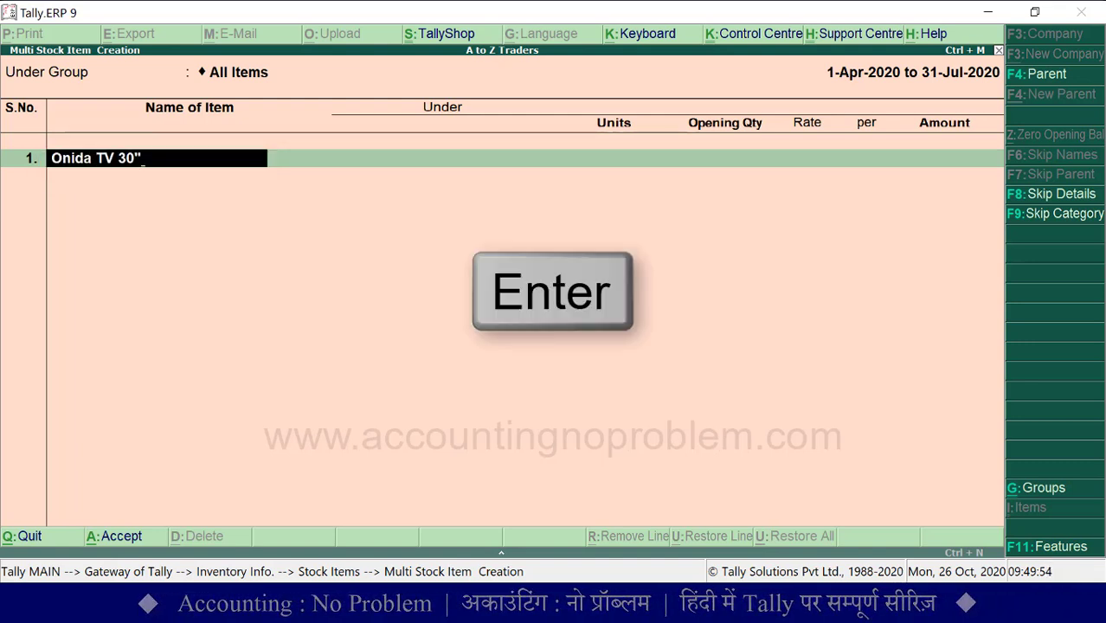
key("Return")
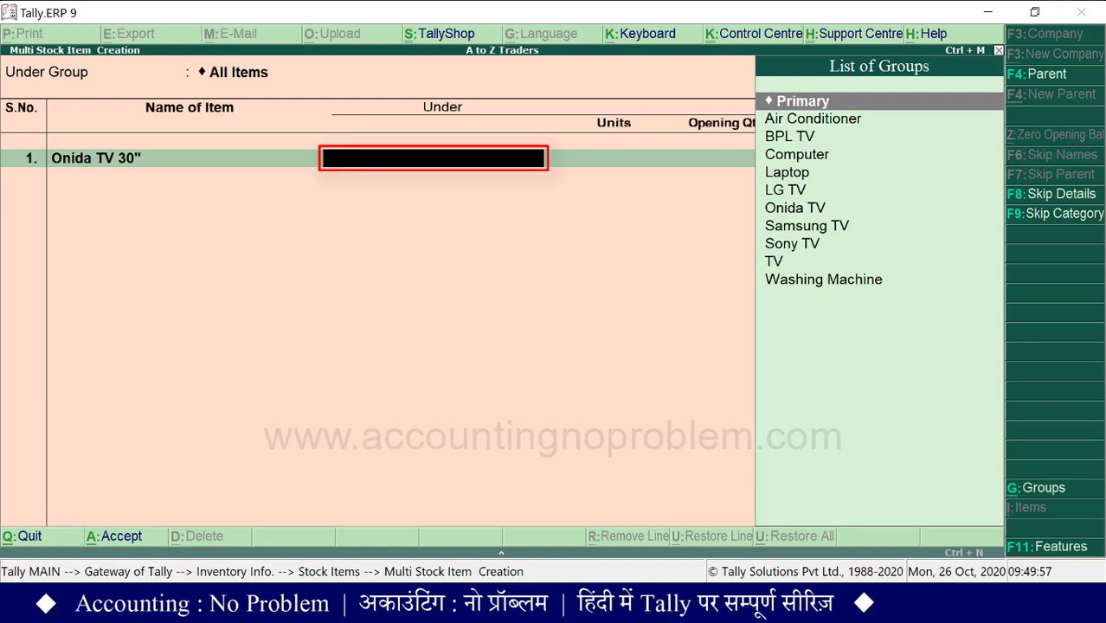
type("O")
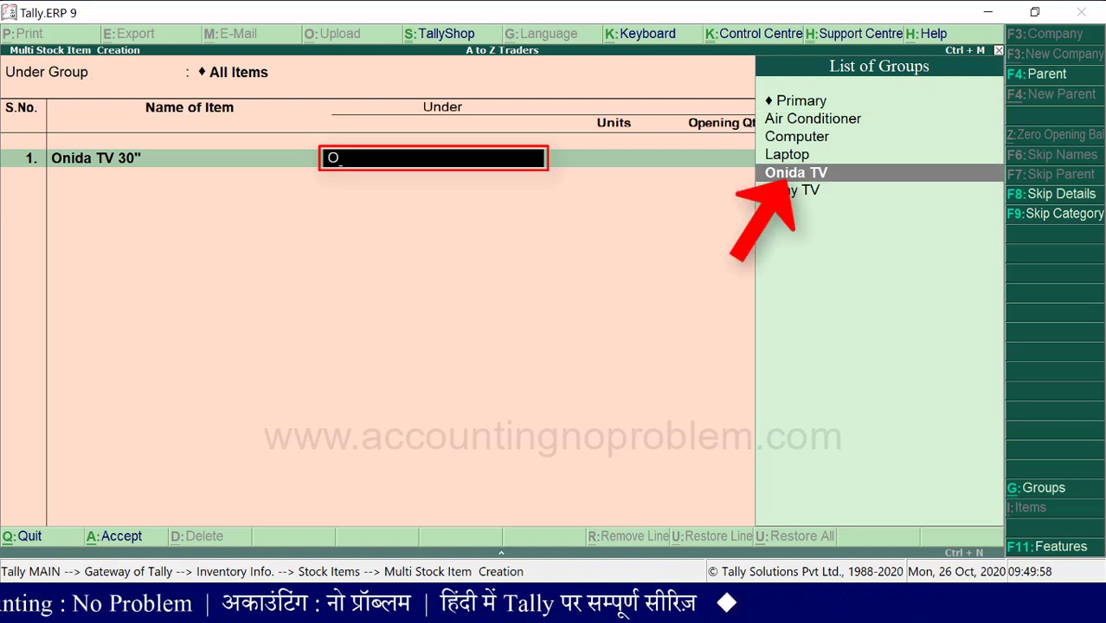
key("Return")
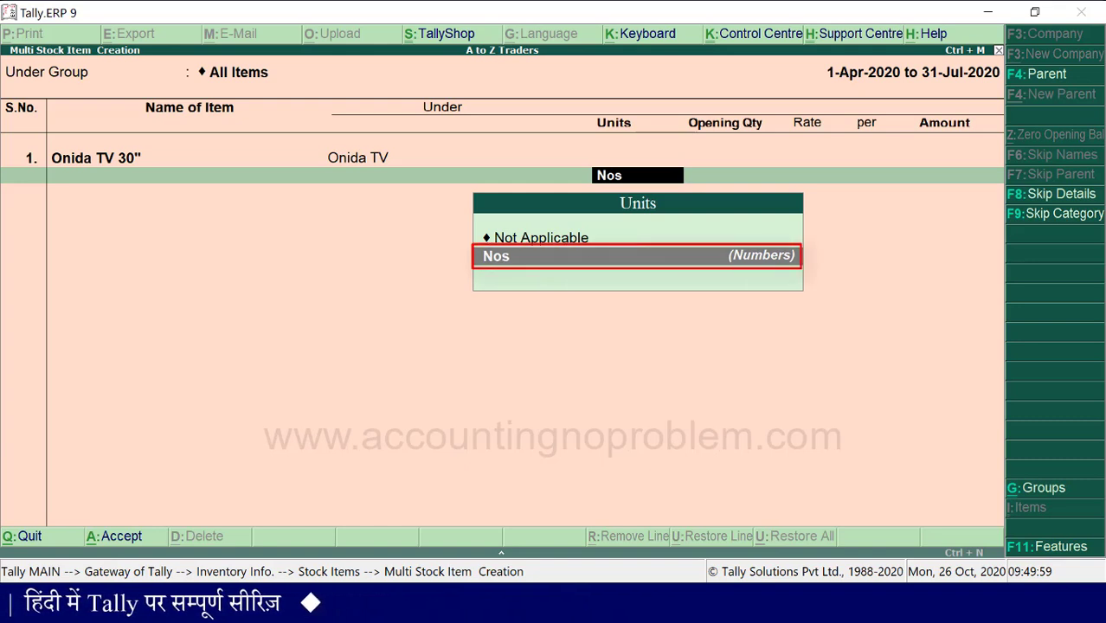
key("Return")
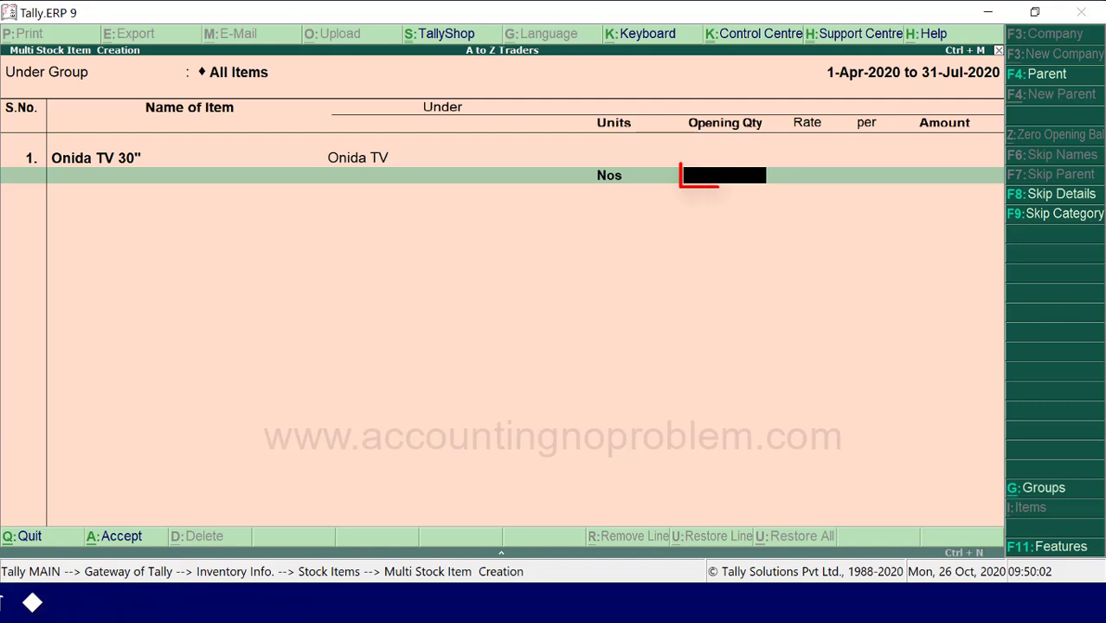
key("Return")
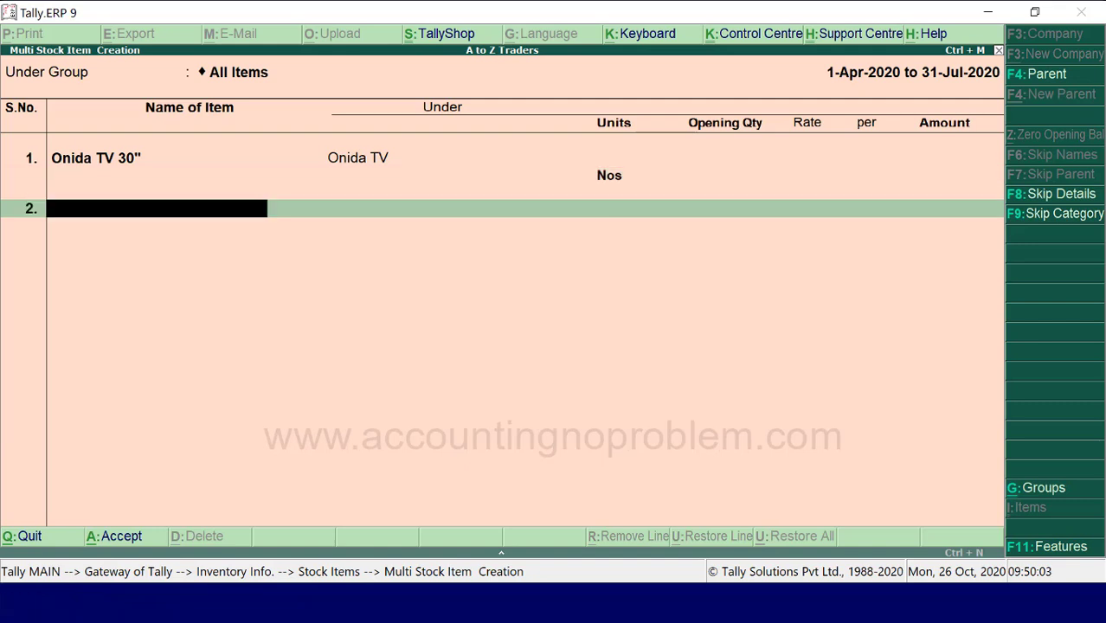
- Add Samsung TV 20" as the second item under the Samsung TV group, with units Nos and no opening quantity
type("Samsung TV")
type("20")
type("\"")
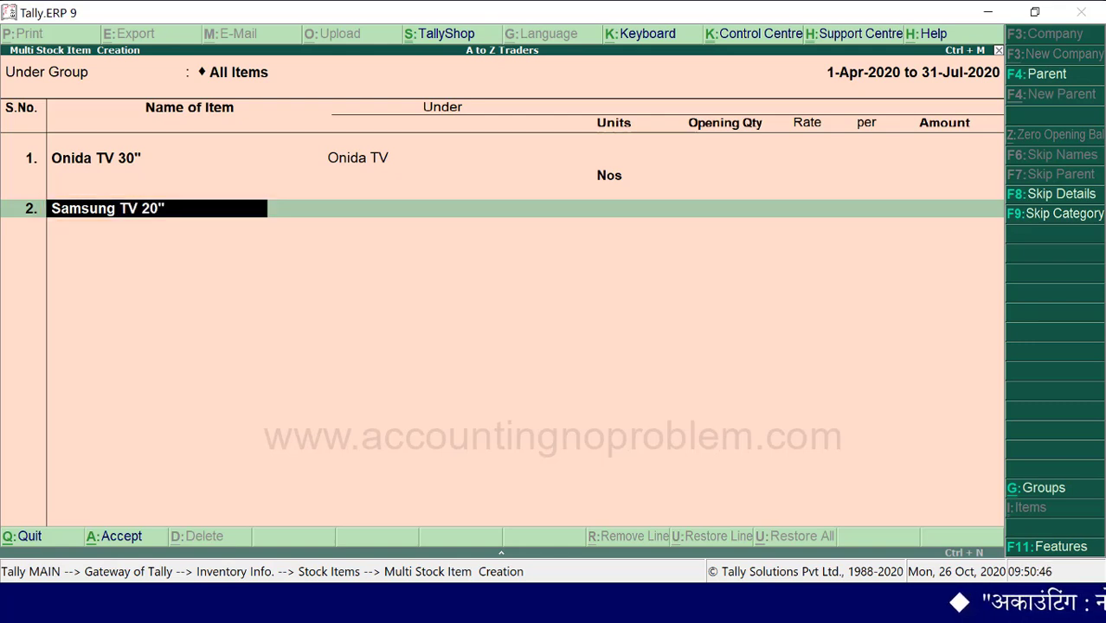
key("Return")
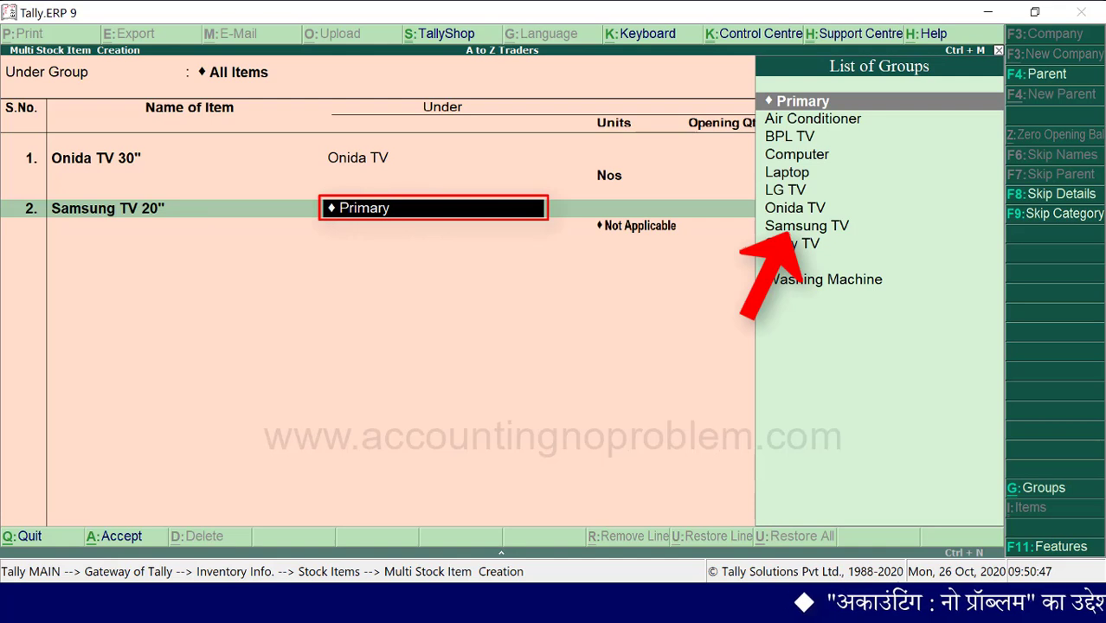
type("S")
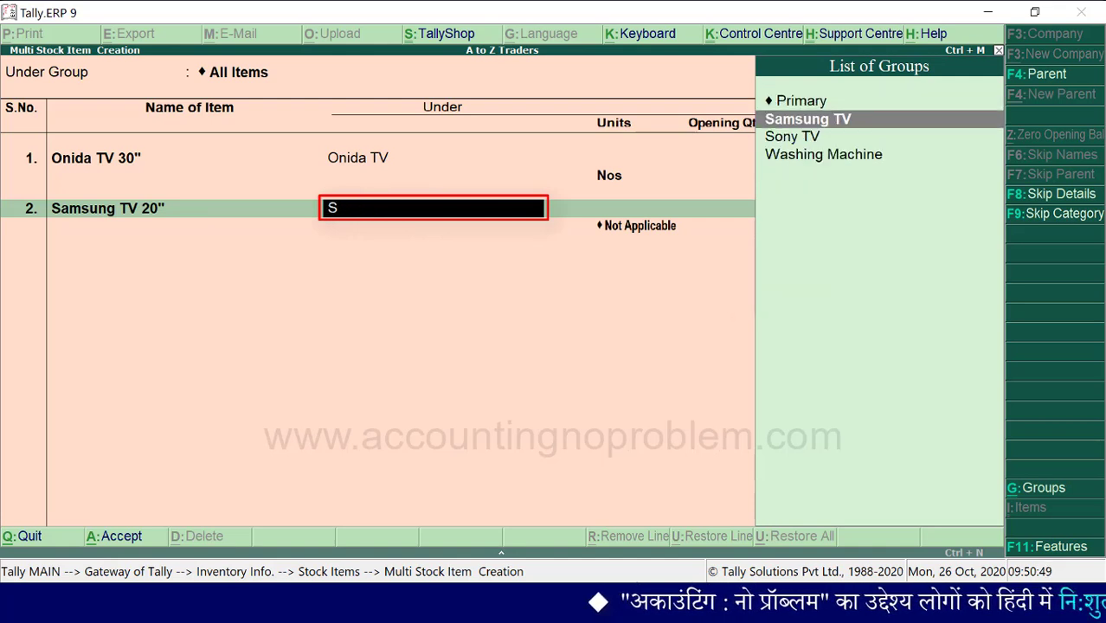
key("Return")
key("Down")
key("Return")
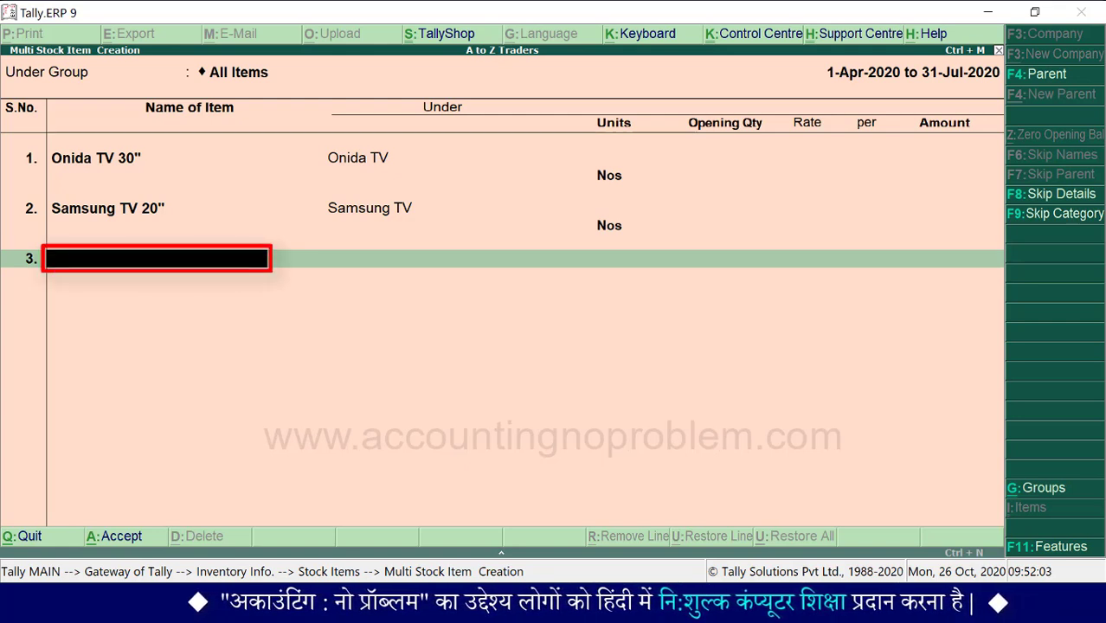
- Enter Dell Laptop Model 111 as the third item and create its stock group Dell Laptop under Laptop, with item quantities added
type("Dell Laptop Model 111")
key("Return")
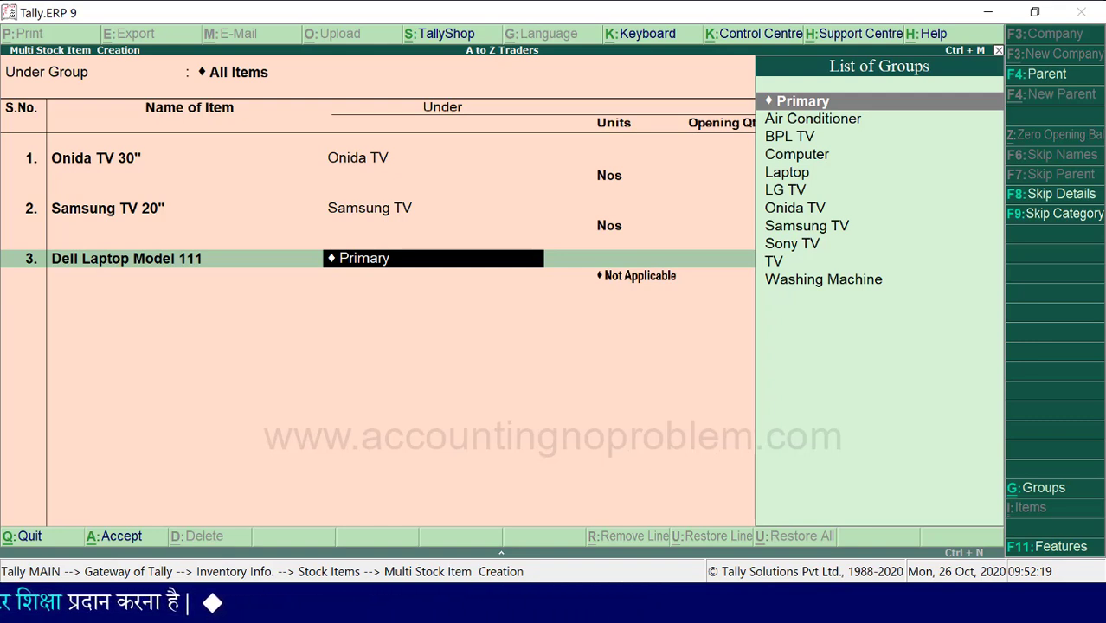
key("alt+c")
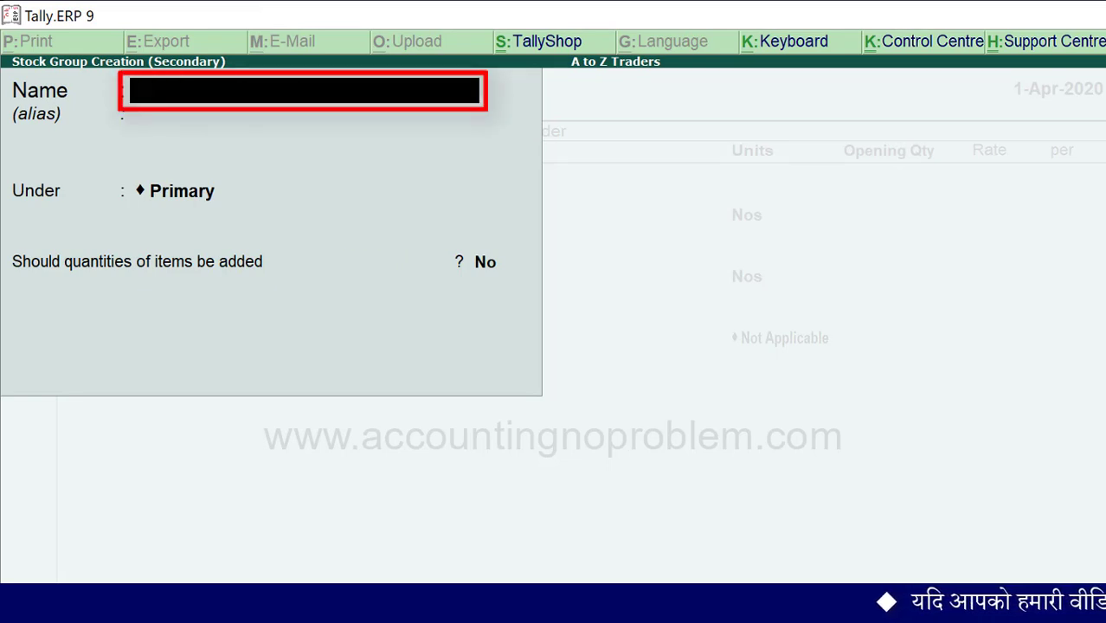
type("Dell Laptop")
key("Return")
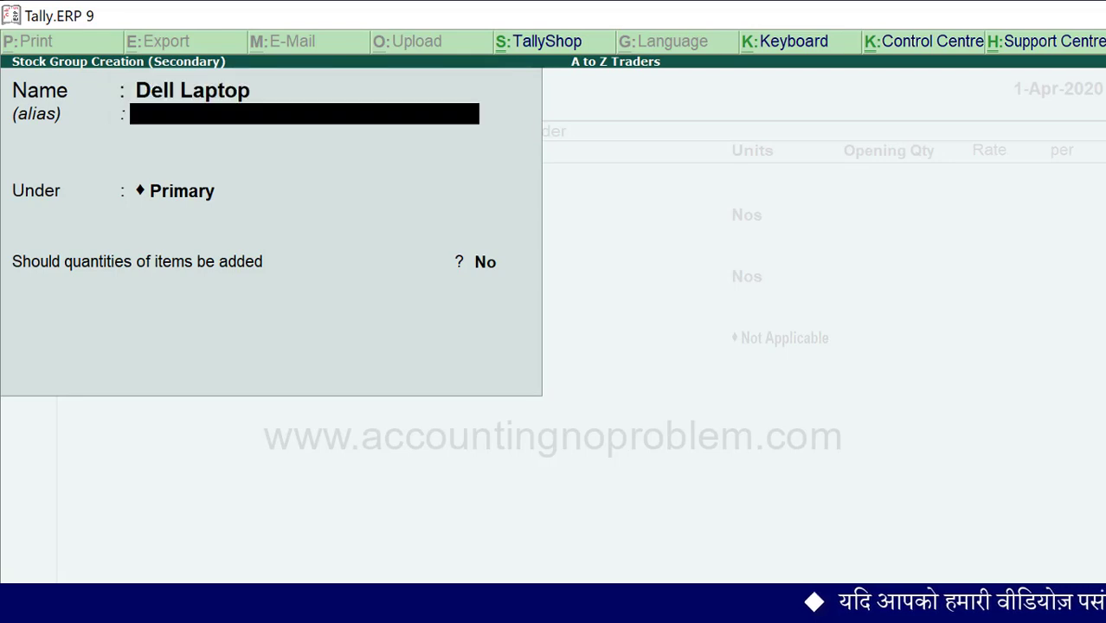
key("Return")
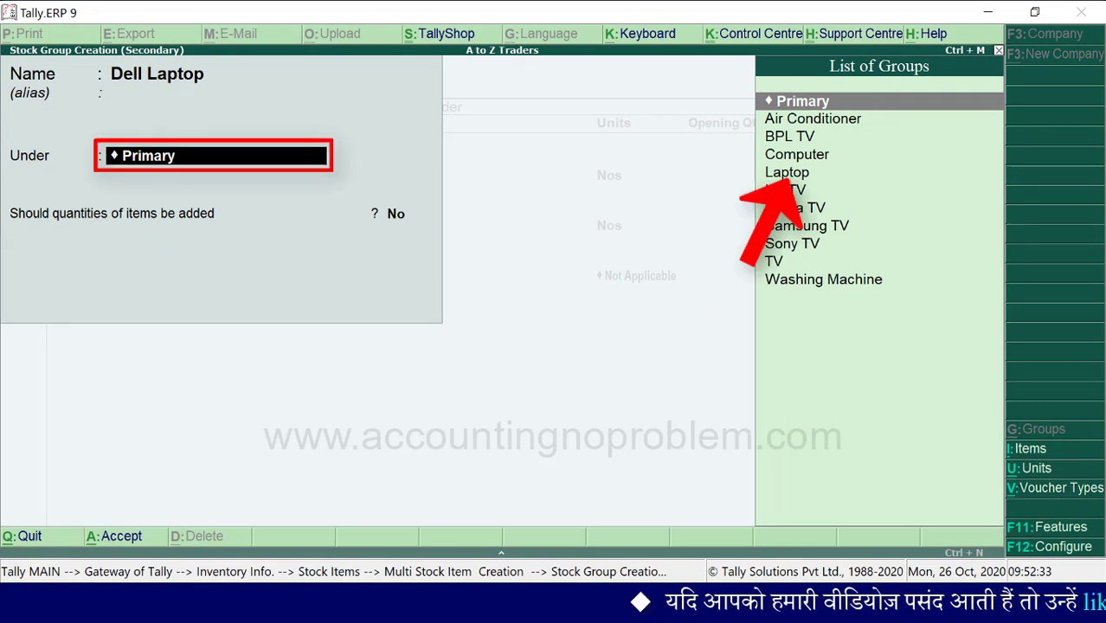
type("La")
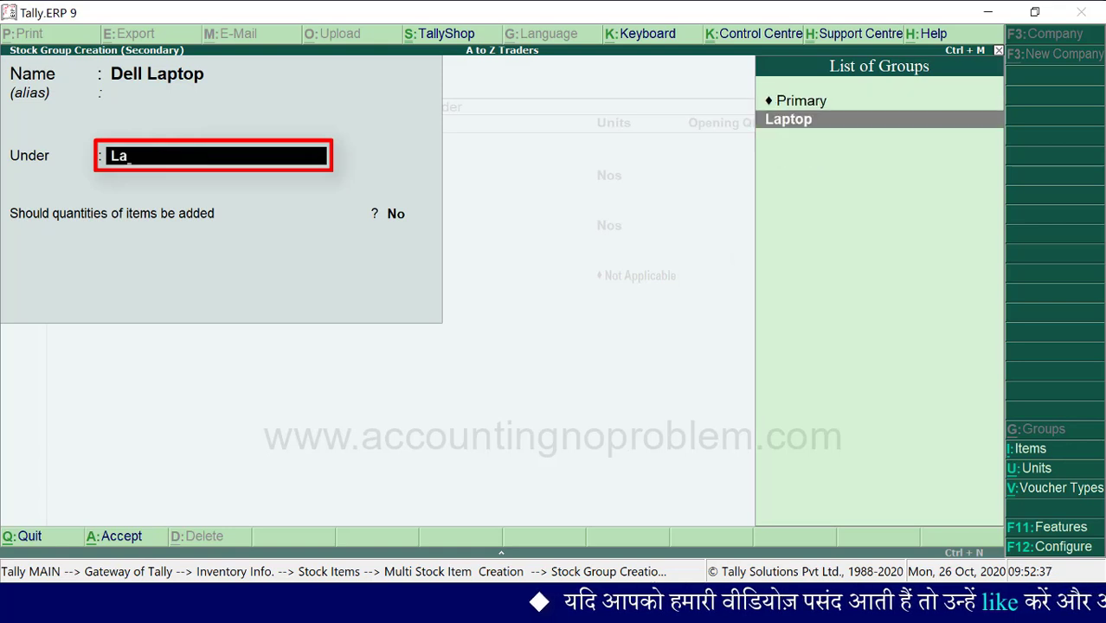
key("Return")
key("y")
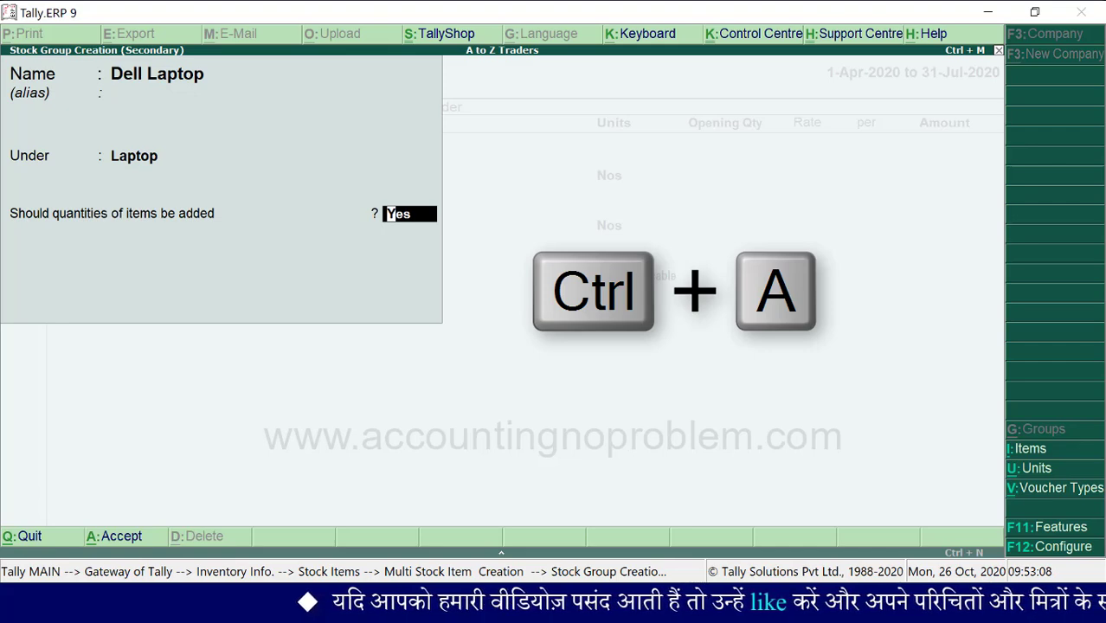
key("ctrl+a")
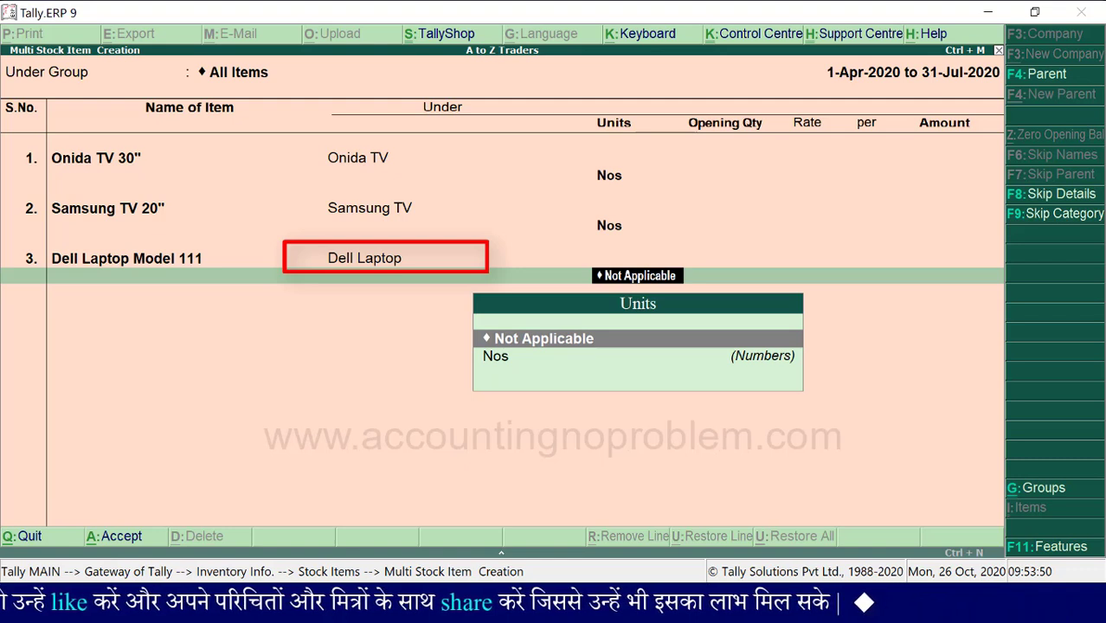
- Set the units of Dell Laptop Model 111 to Nos and leave its opening quantity blank
key("Down")
key("Return")
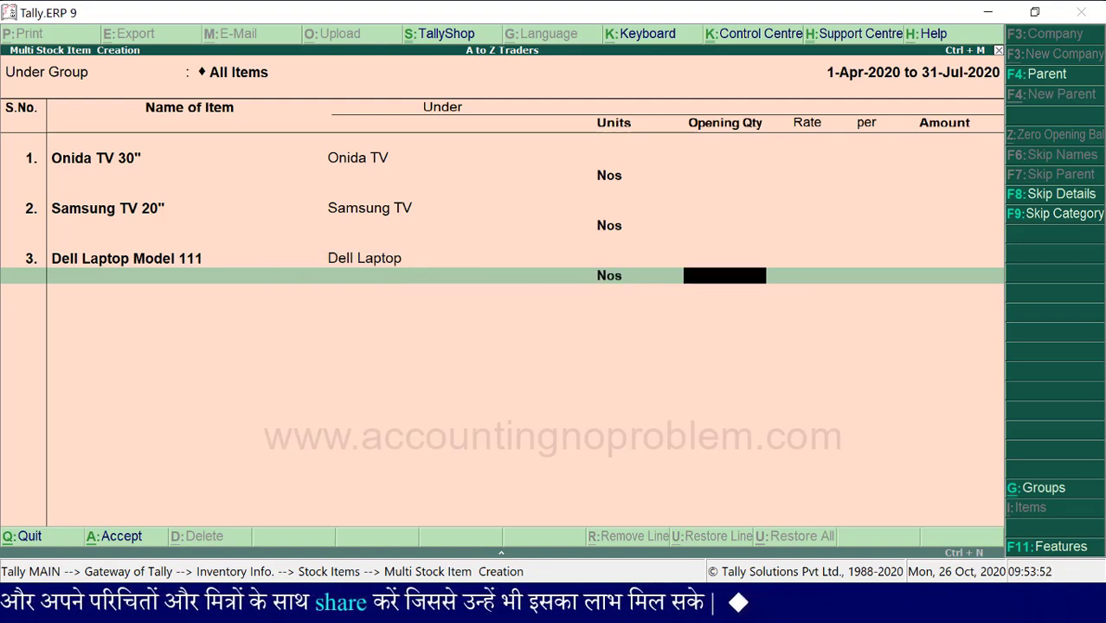
key("Return")
type("HP Laptop Model 99")
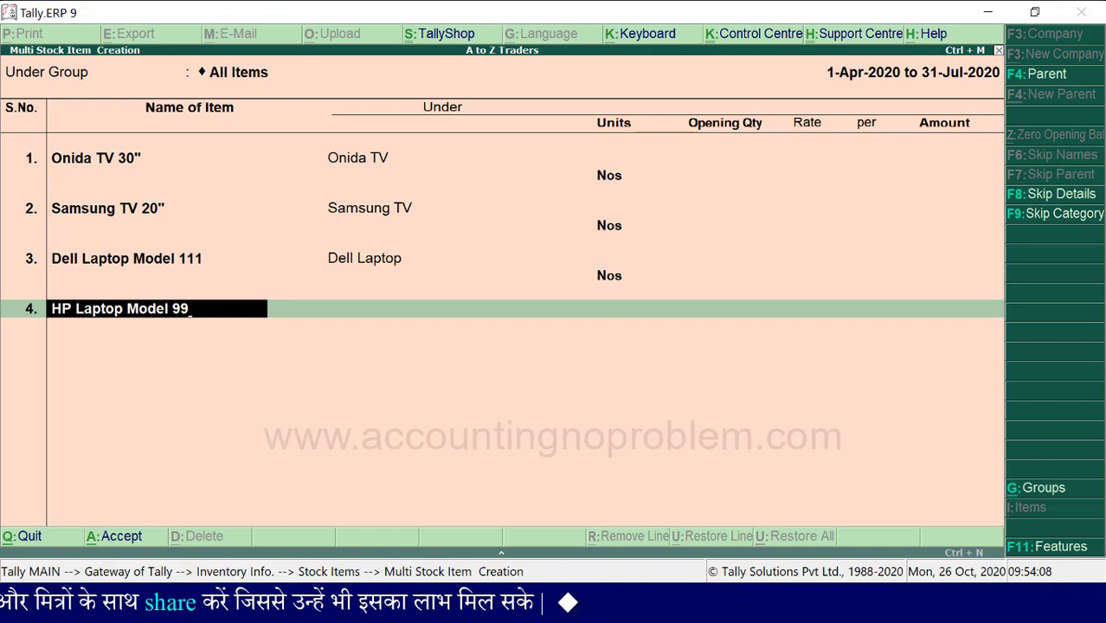
key("Return")
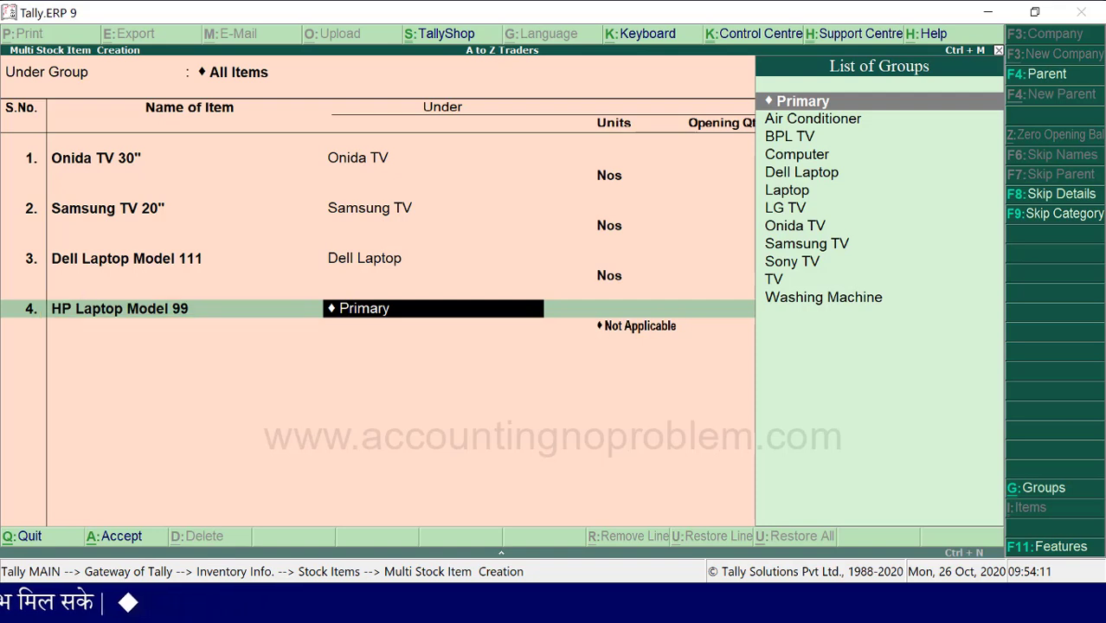
key("BackSpace")
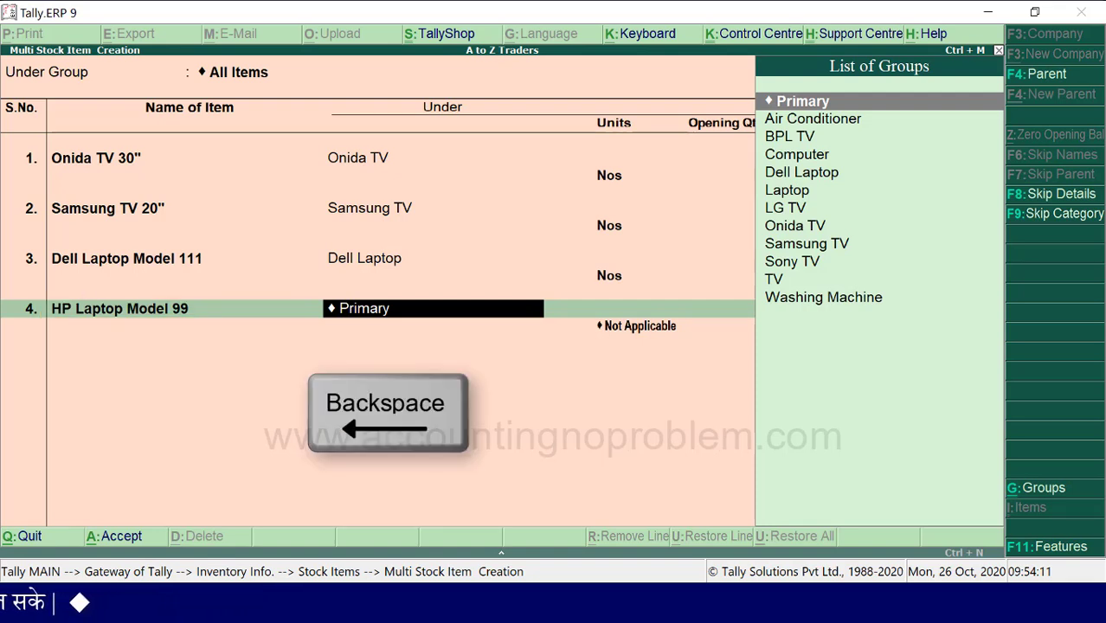
key("BackSpace")
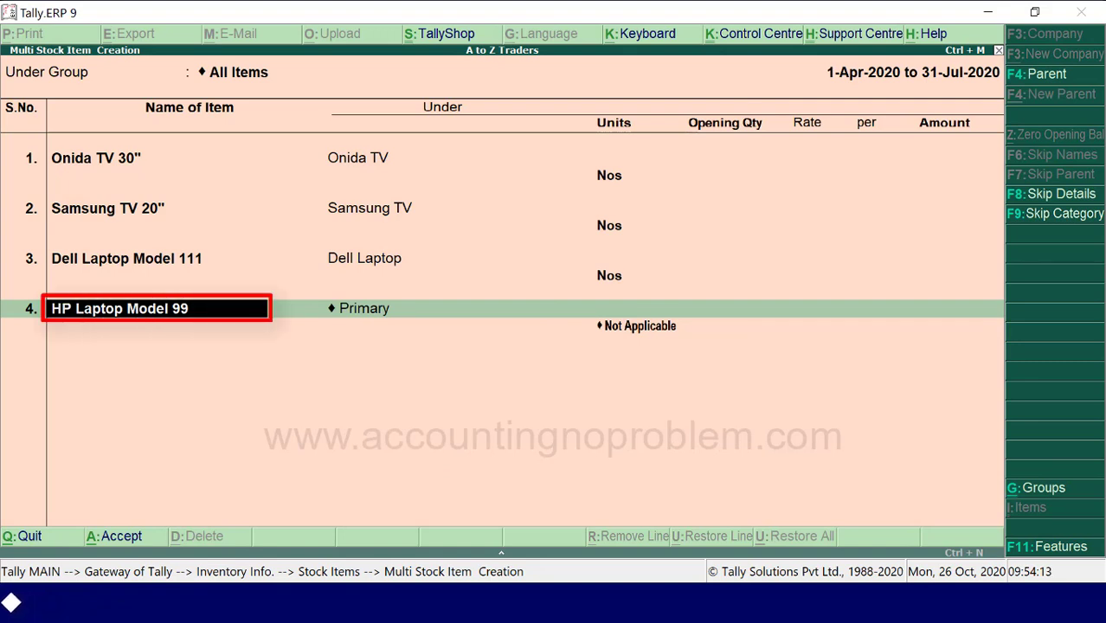
key("Delete")
key("Delete")
key("Delete")
key("Delete")
key("Delete")
key("Delete")
key("Delete")
key("Delete")
key("Delete")
key("Delete")
key("Delete")
key("Delete")
key("Delete")
key("Delete")
key("Delete")
key("Delete")
key("Delete")
key("Delete")
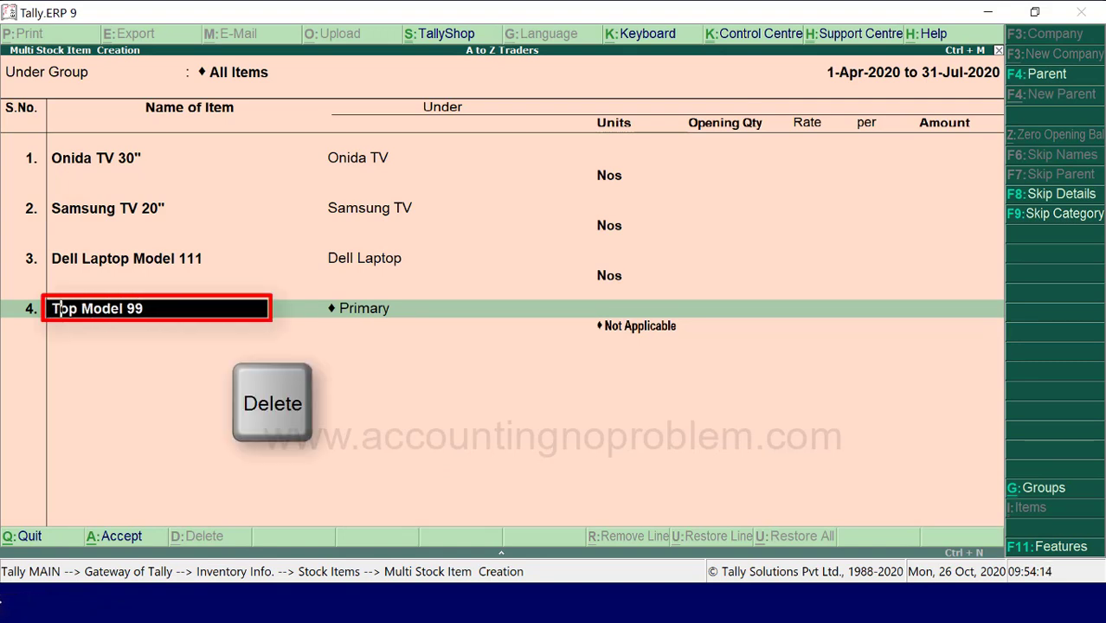
key("Delete")
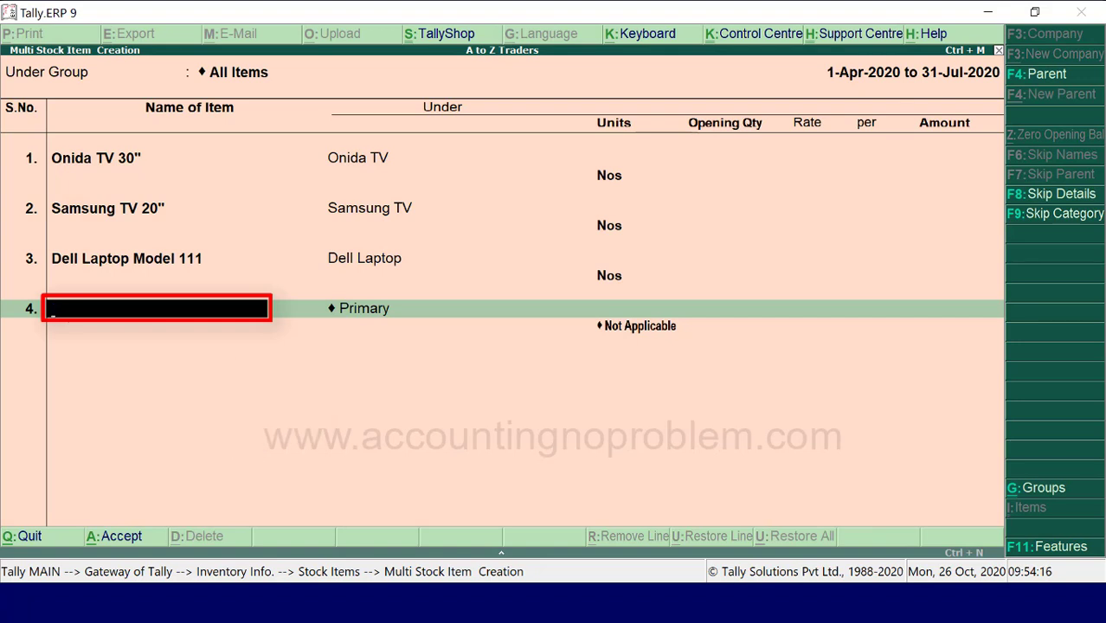
- Add Godrej 10 Kg WM as the fourth item in Nos, under a new Godrej Washing Machine group created within Washing Machine
type("Godrej 10 Kg WM")
key("Return")
key("alt+c")
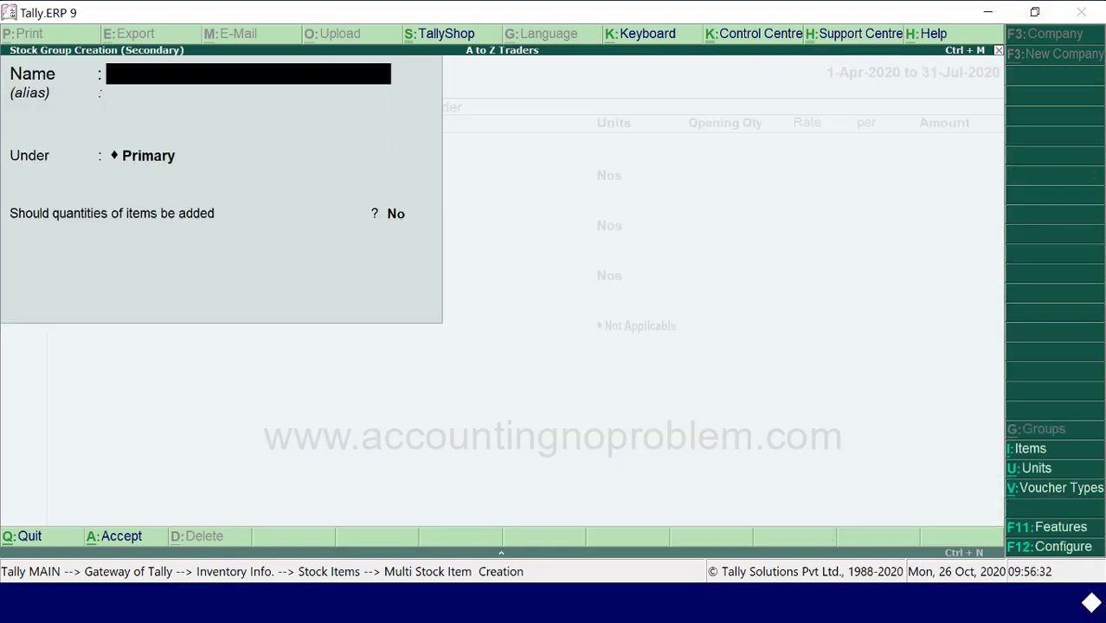
type("Godrej Washing Machine")
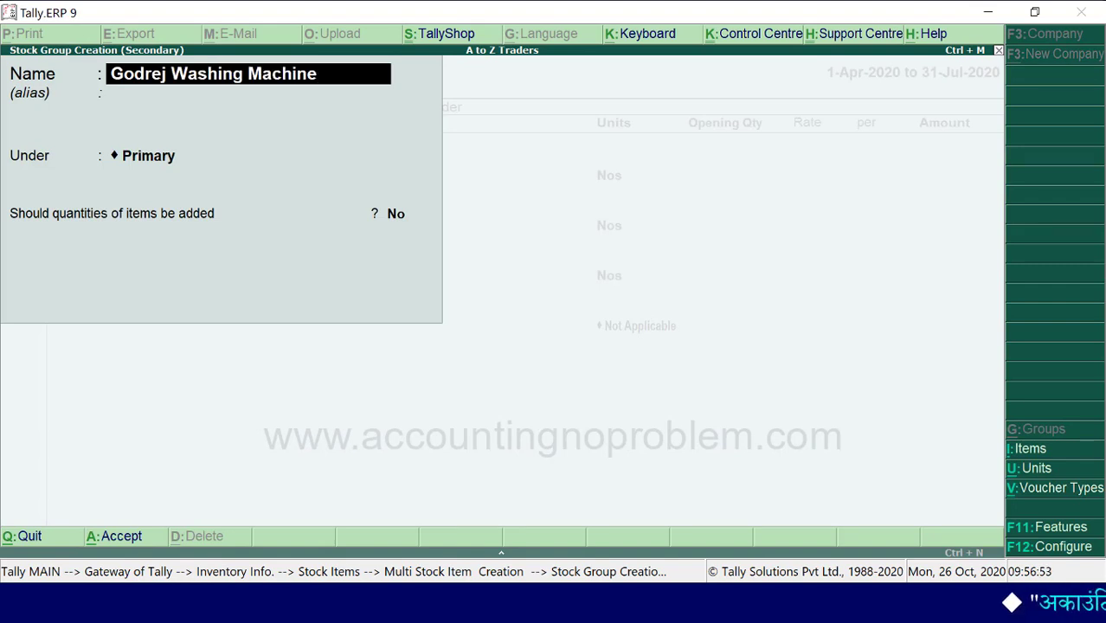
key("Return")
type("w")
key("Return")
key("Return")
key("Return")
key("Return")
- Add Godrej 8 Kg WM as the fifth item under Godrej Washing Machine in Nos, save the list and return to the Gateway of Tally
type("Godrej 8 Kg WM")
key("Return")
type("g")
key("Return")
type("n")
key("Return")
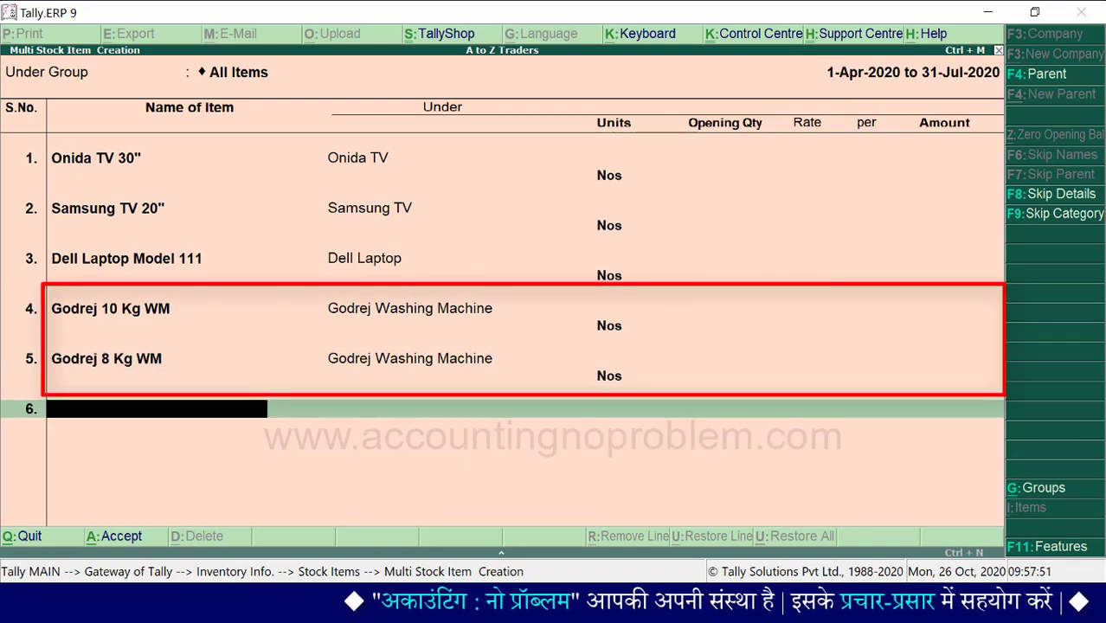
key("ctrl+a")
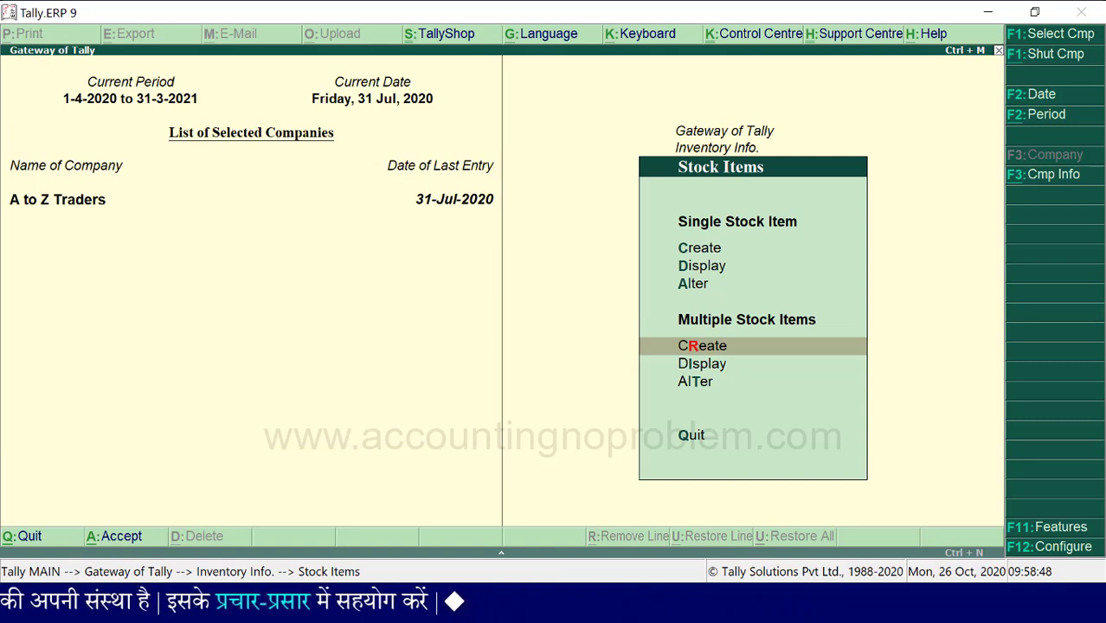
key("Escape")
key("Escape")
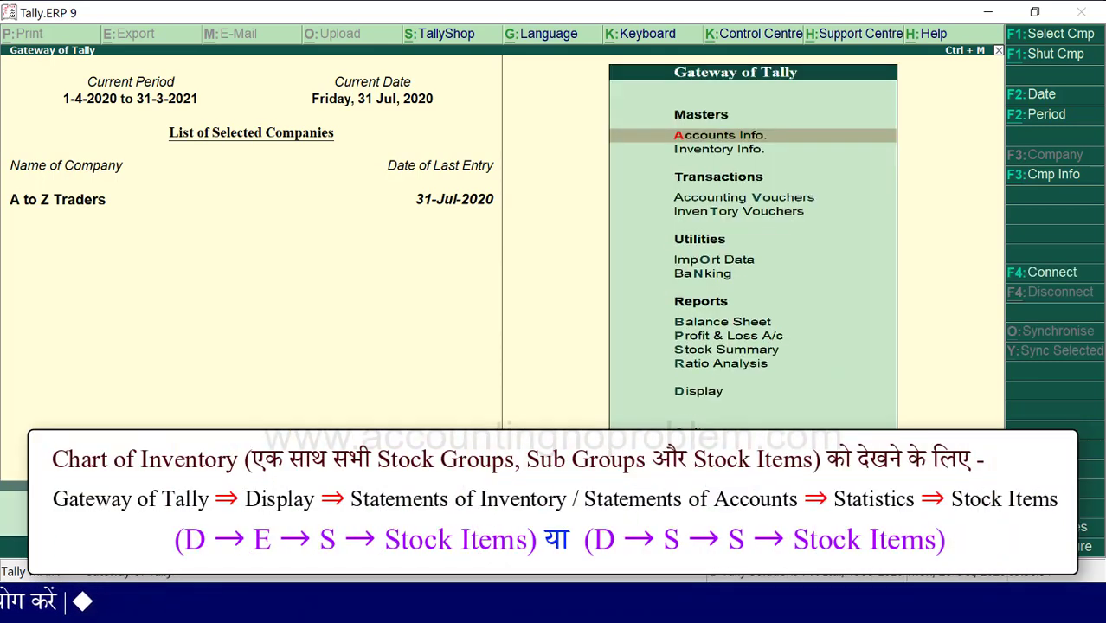
- Display the company's Statistics report from the Statements of Inventory
key("Down")
key("Down")
key("Down")
key("Down")
key("Down")
key("Down")
key("Down")
key("Down")
key("Down")
key("Down")
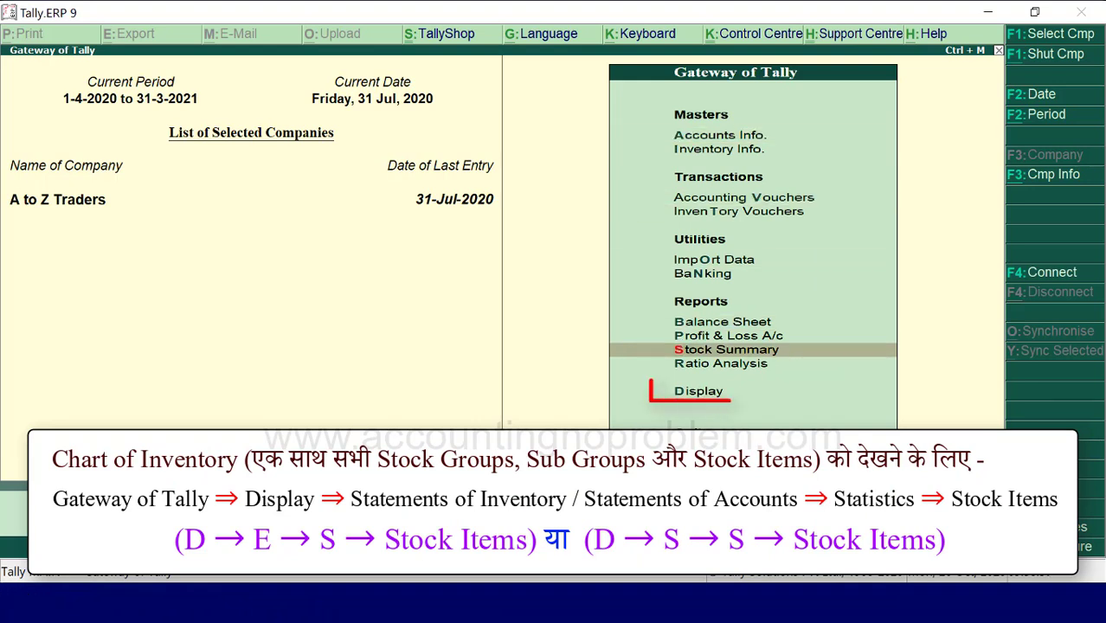
key("d")
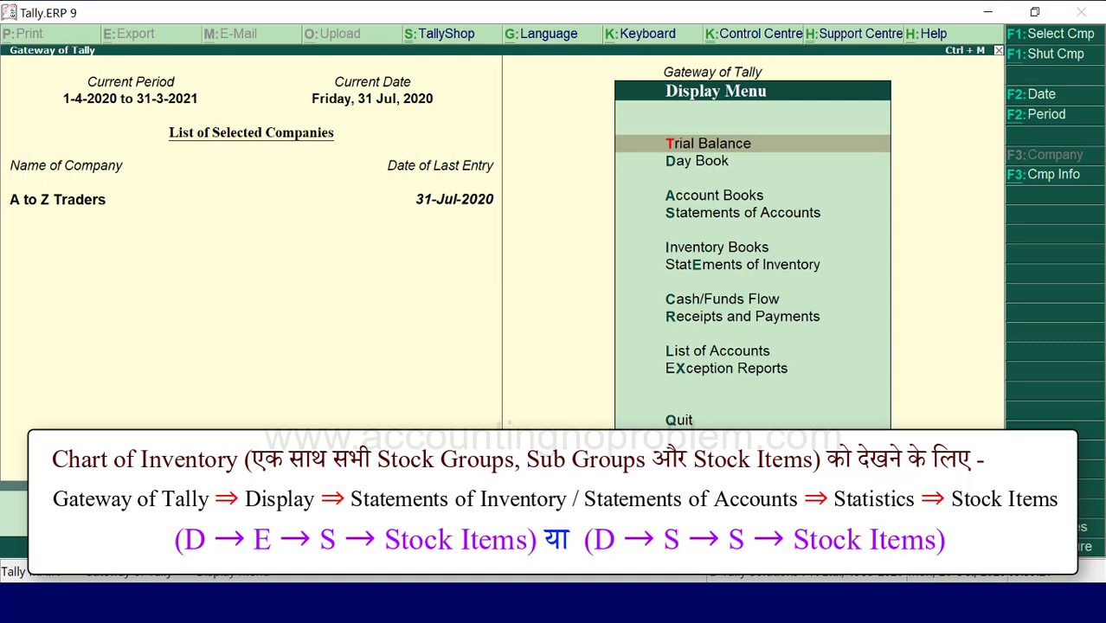
key("Down")
key("Down")
key("Down")
key("Down")
key("Down")
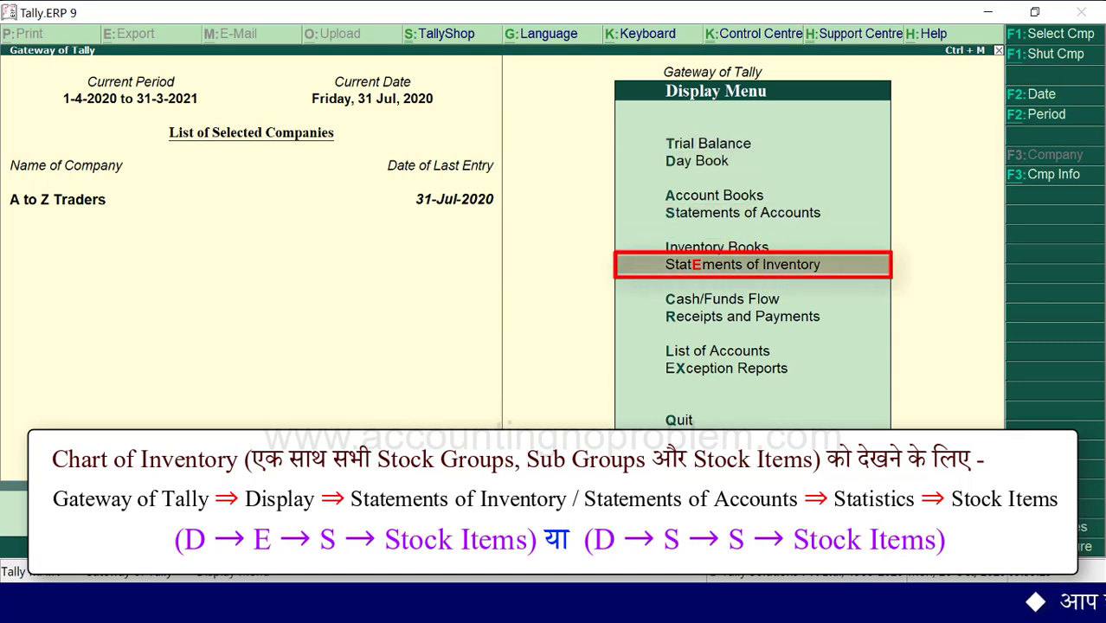
key("e")
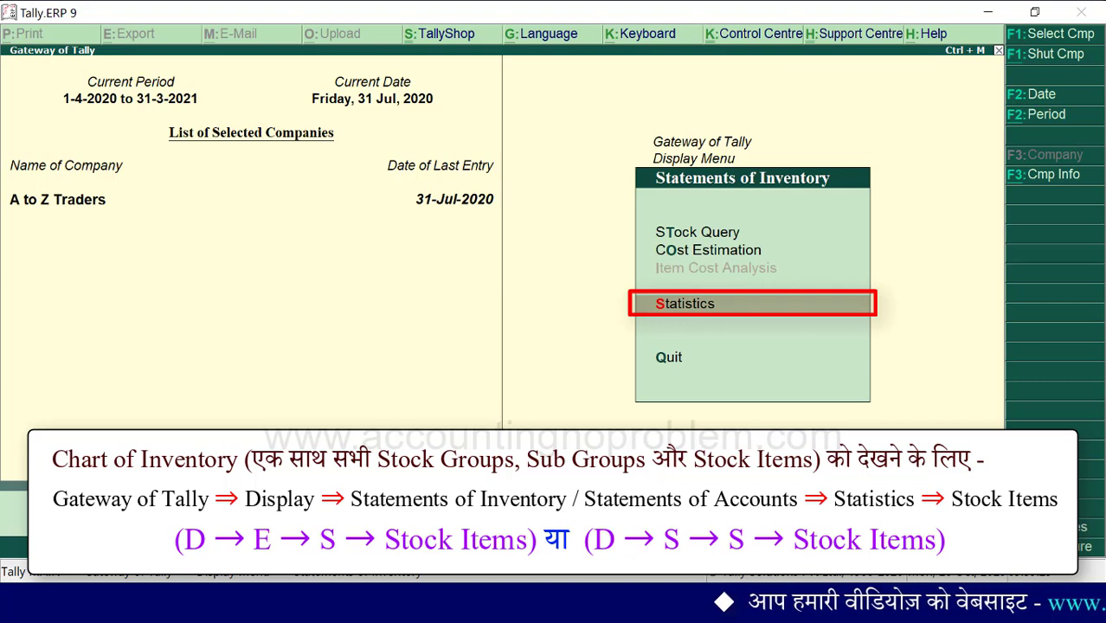
key("s")
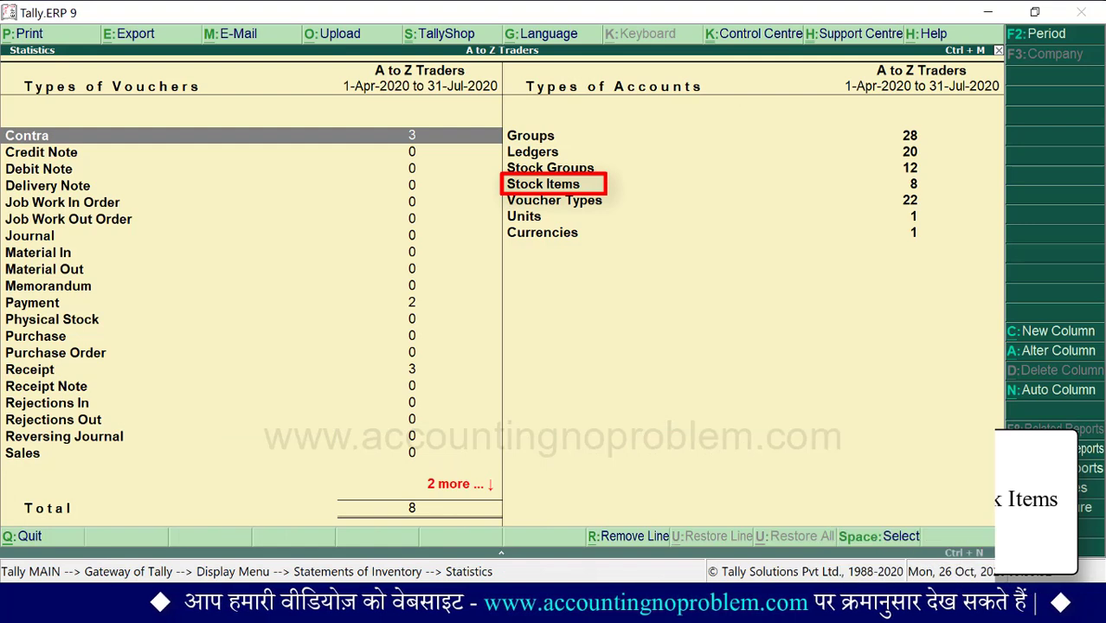
- Open the Stock Items entry in the Statistics report to view all stock groups, subgroups and items
key("Right")
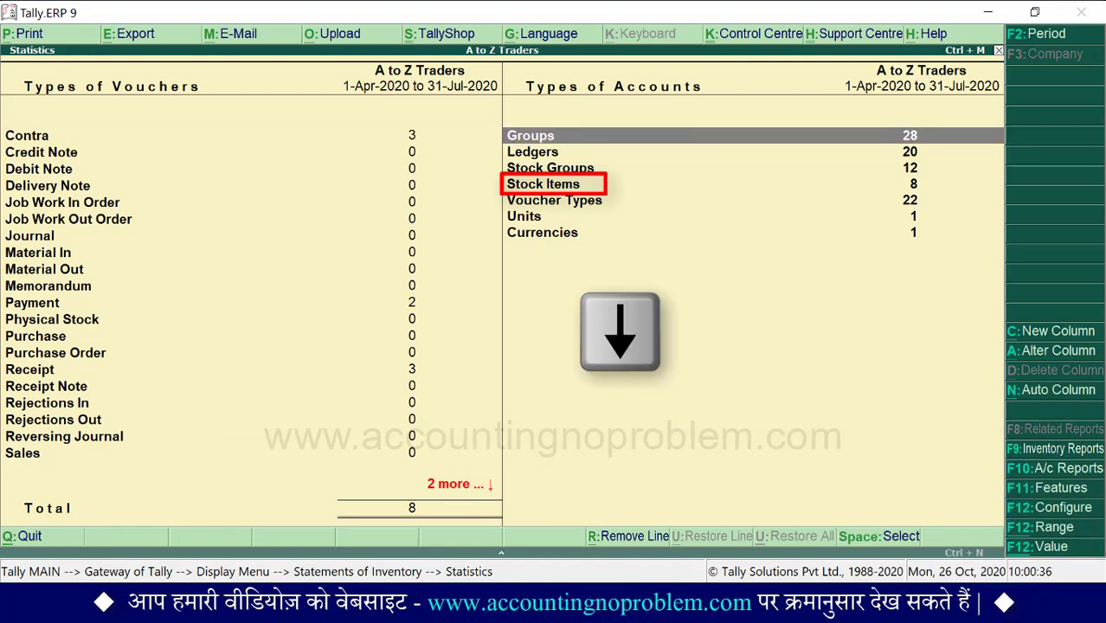
key("Down")
key("Down")
key("Down")
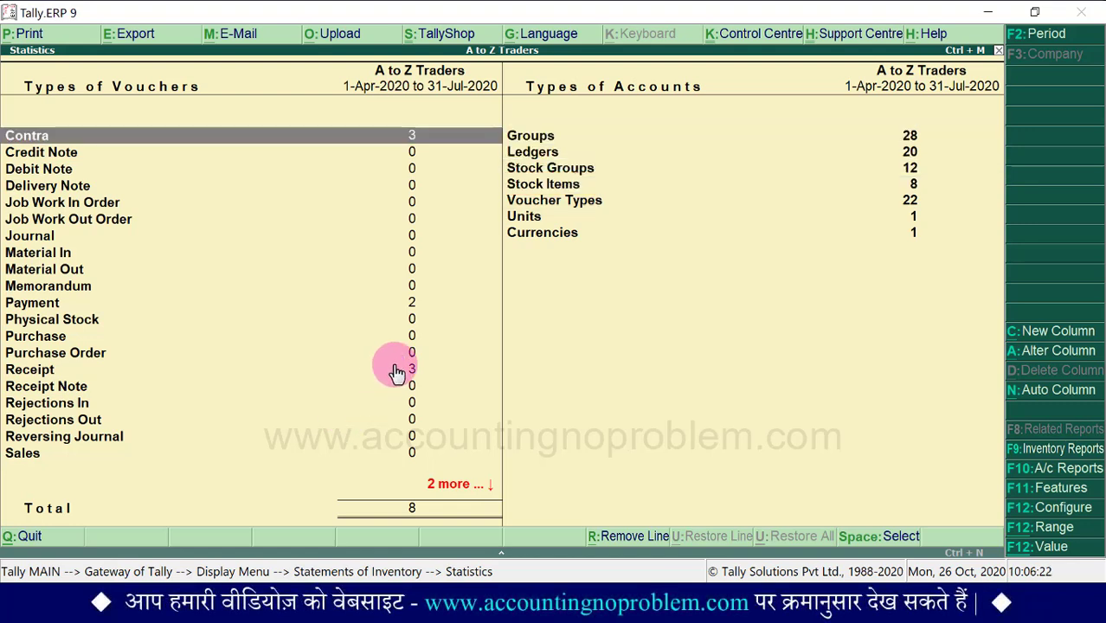
left_click(531, 190)
key("Return")
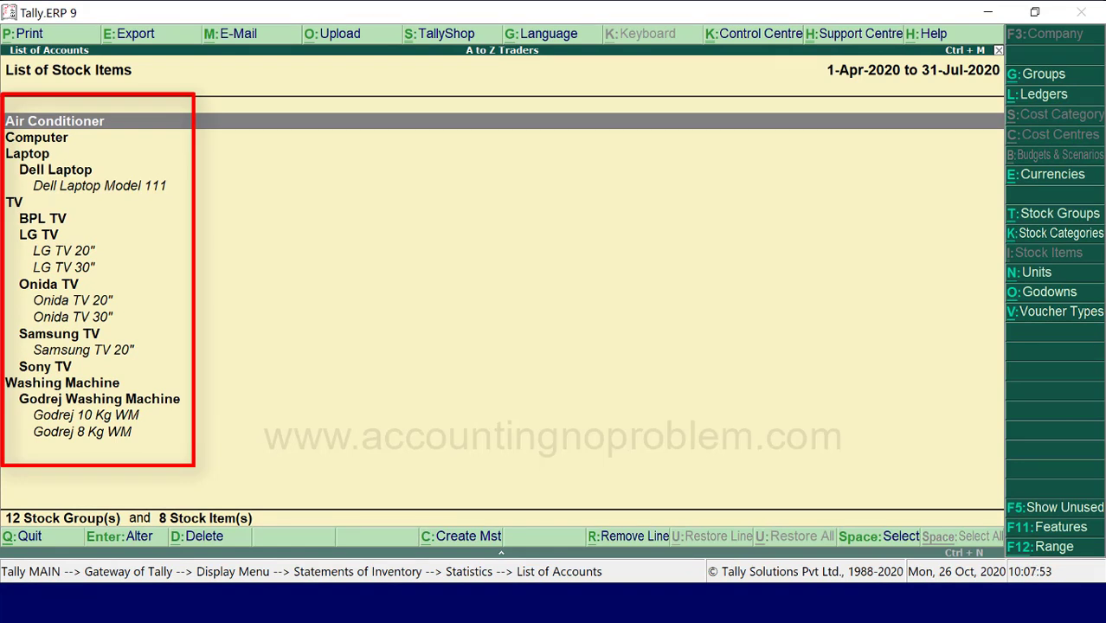
- Open Dell Laptop Model 111 for alteration from the stock item list, then go back to the Gateway of Tally without changing it
key("Down")
key("Down")
key("Down")
key("Down")
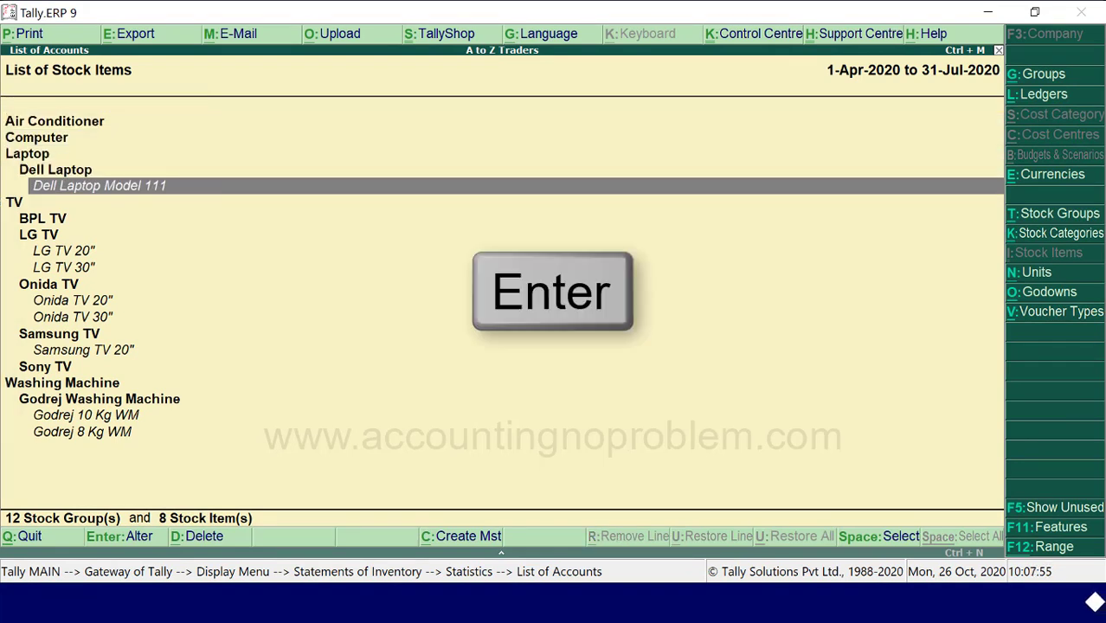
key("Return")
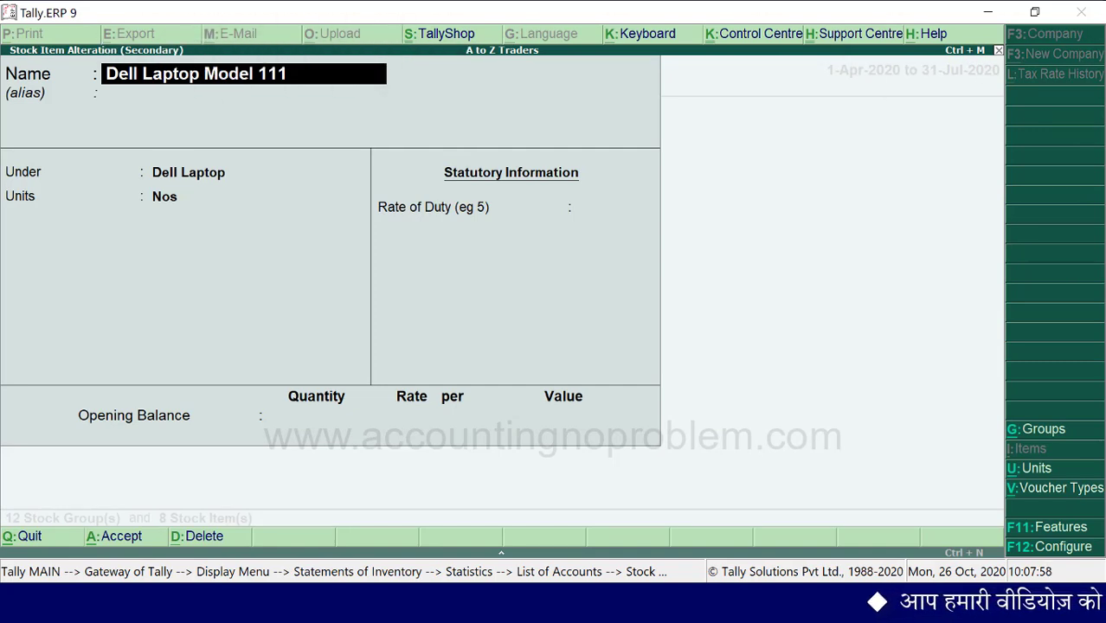
key("Escape")
key("Escape")
key("Escape")
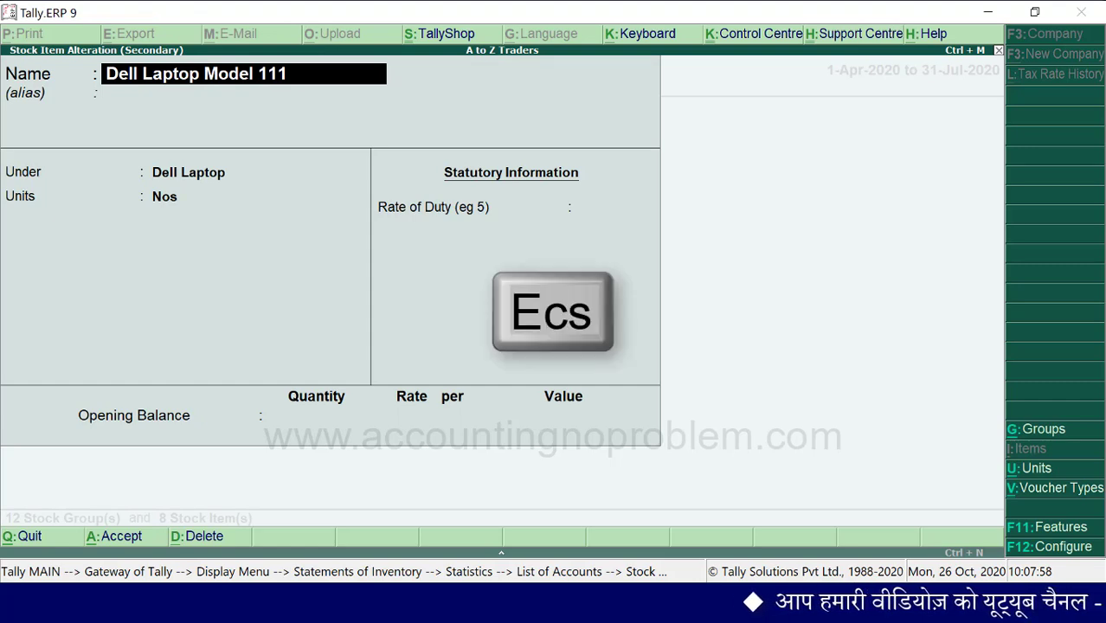
key("Escape")
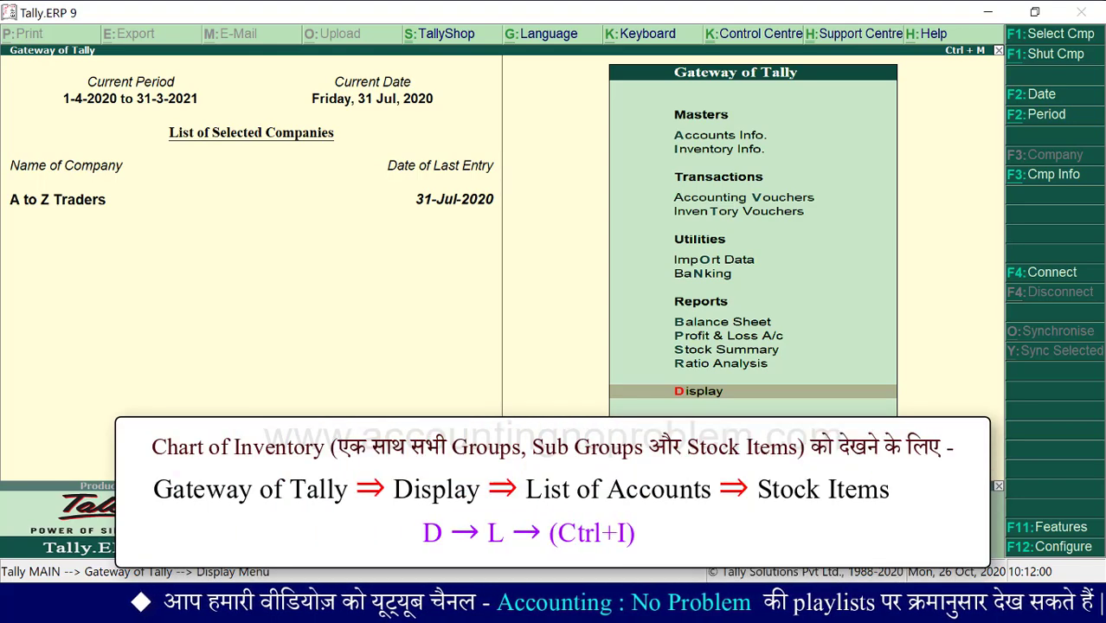
- Display the List of Accounts and switch it from ledgers to stock items
key("d")
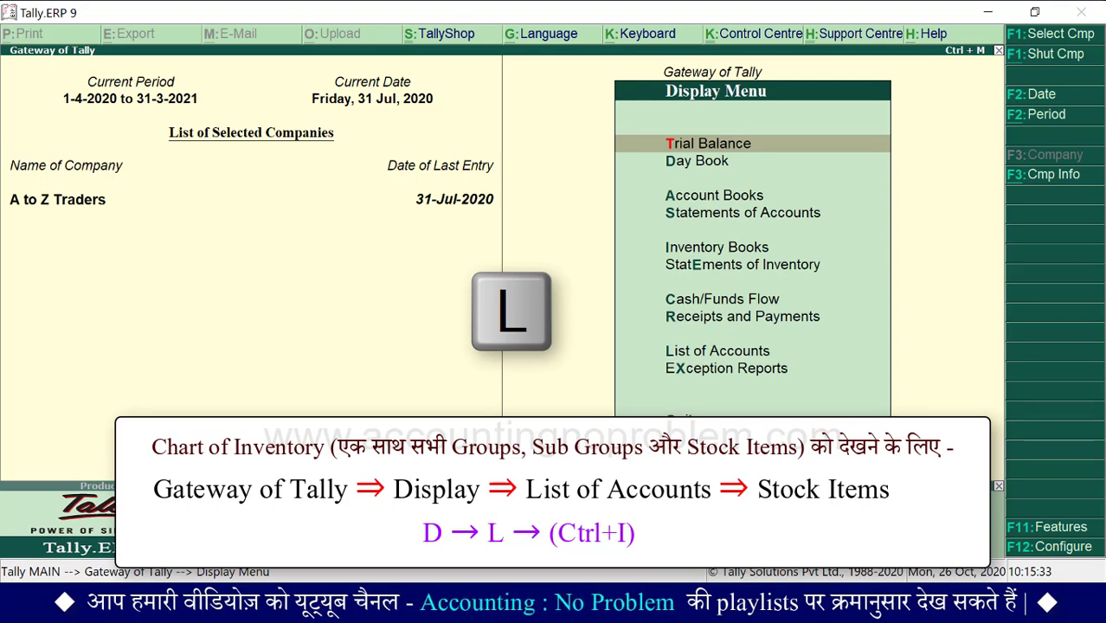
key("l")
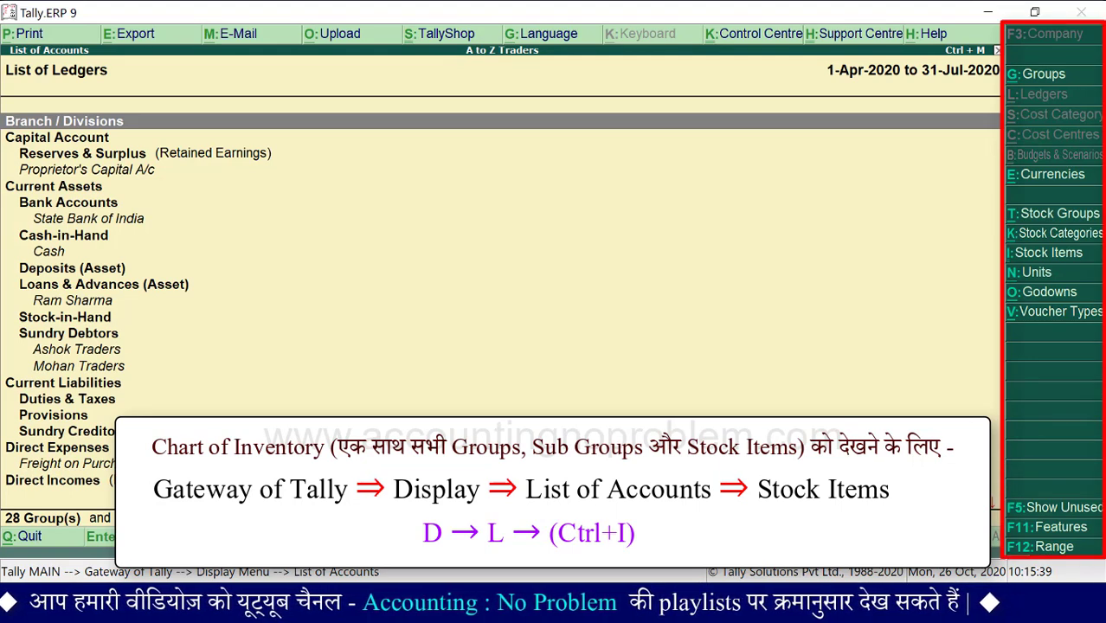
key("ctrl+i")
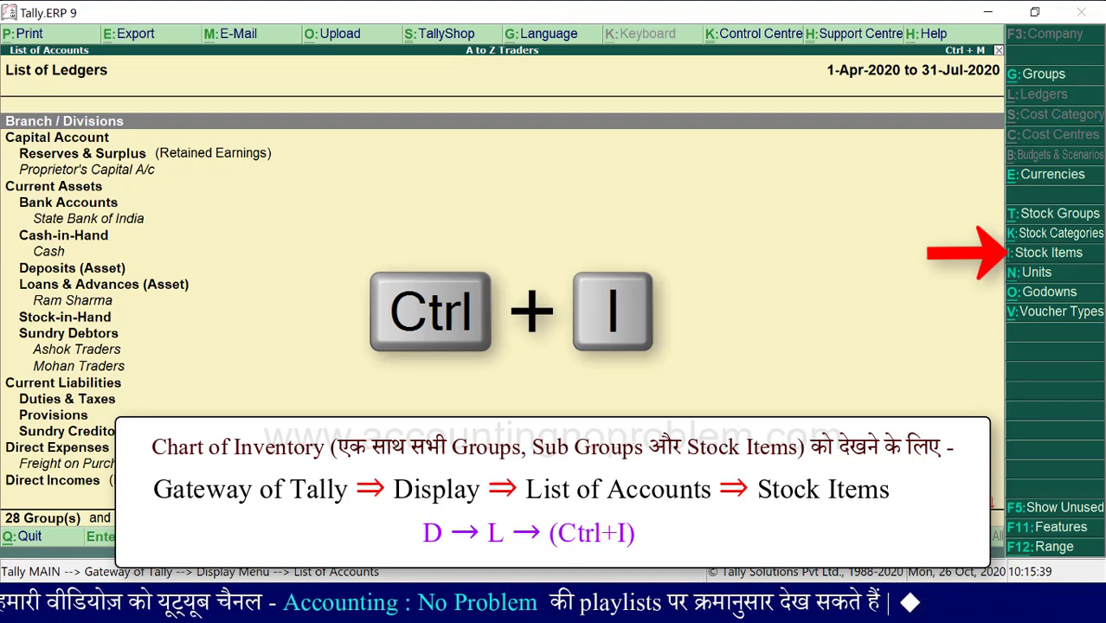
key("ctrl+i")
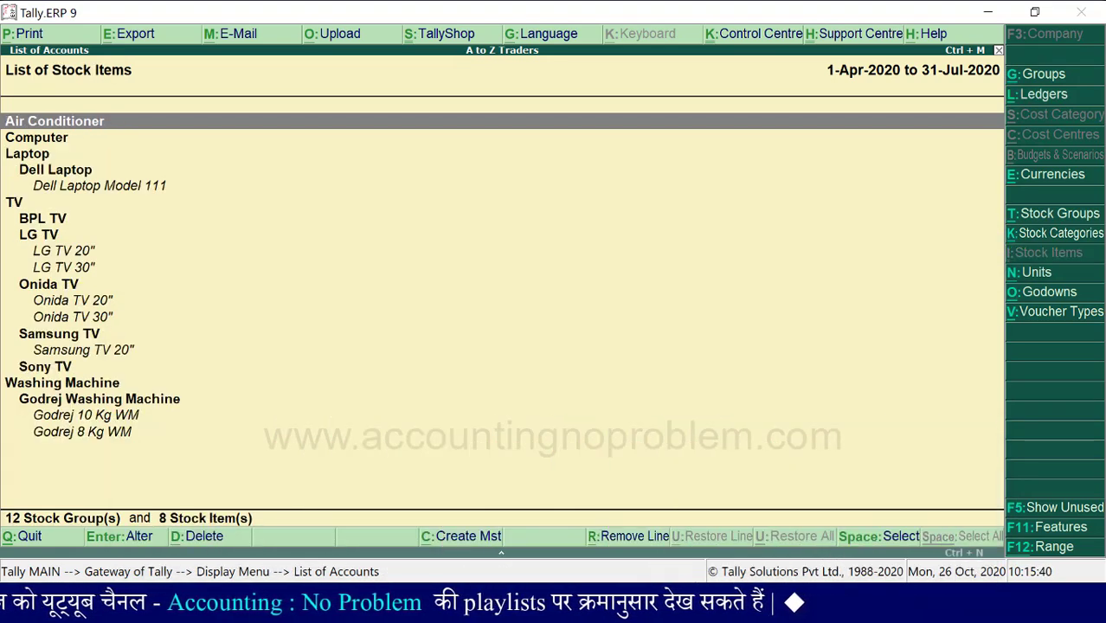